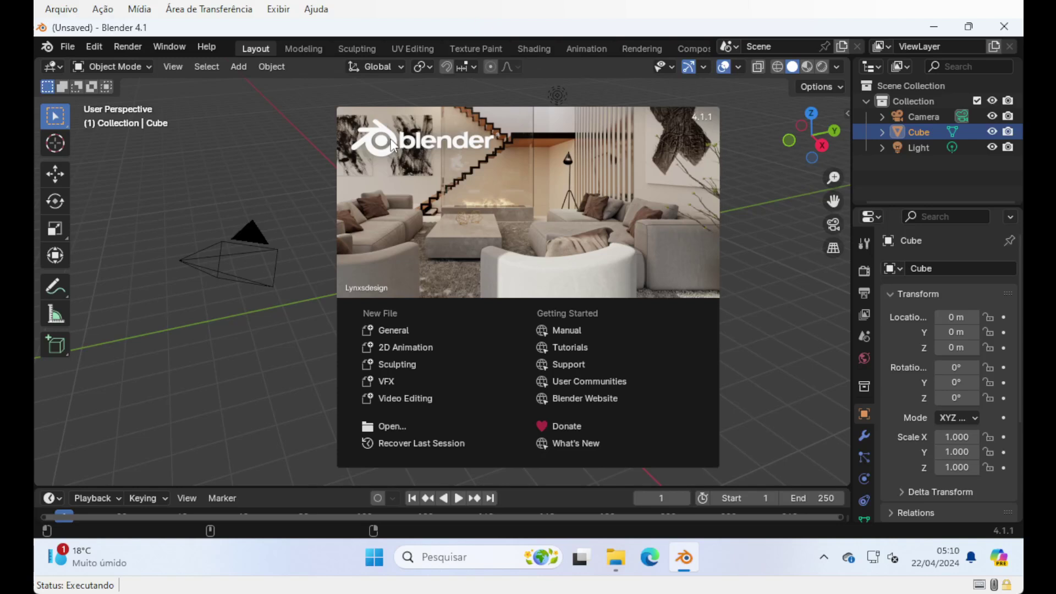
Step: Install the add-on from B4.1_CEB_4d_Human_1.11_Beta.zip in the compartilhar\addon folder
left_click(273, 168)
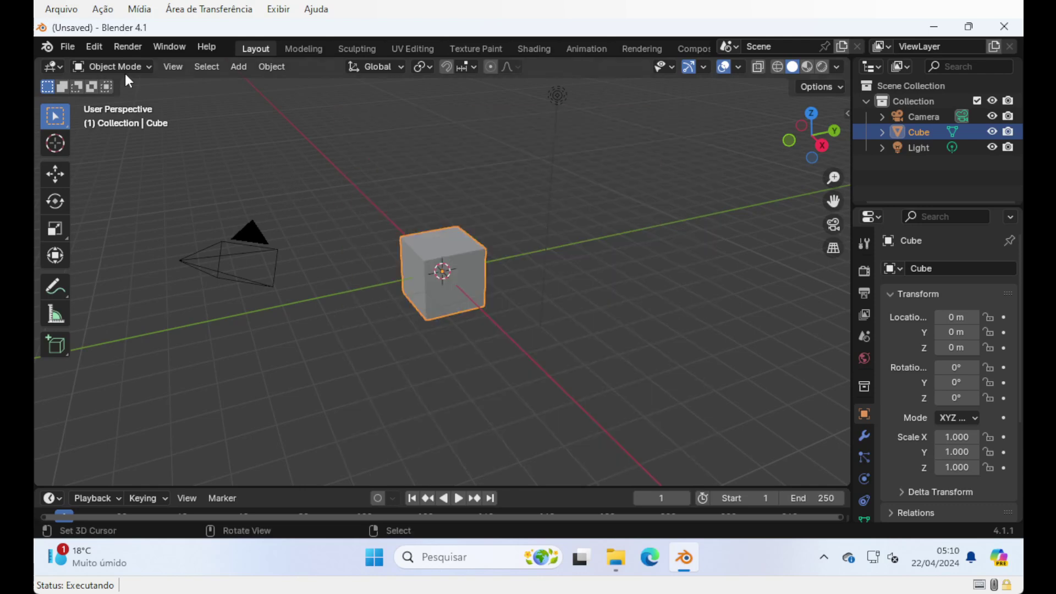
left_click(94, 49)
left_click(151, 248)
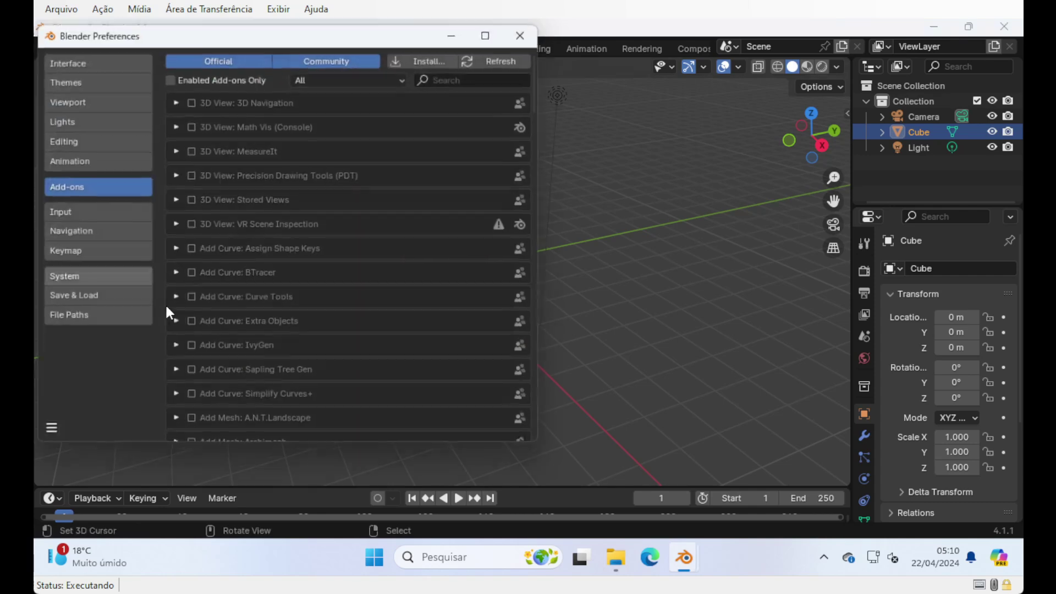
left_click(424, 58)
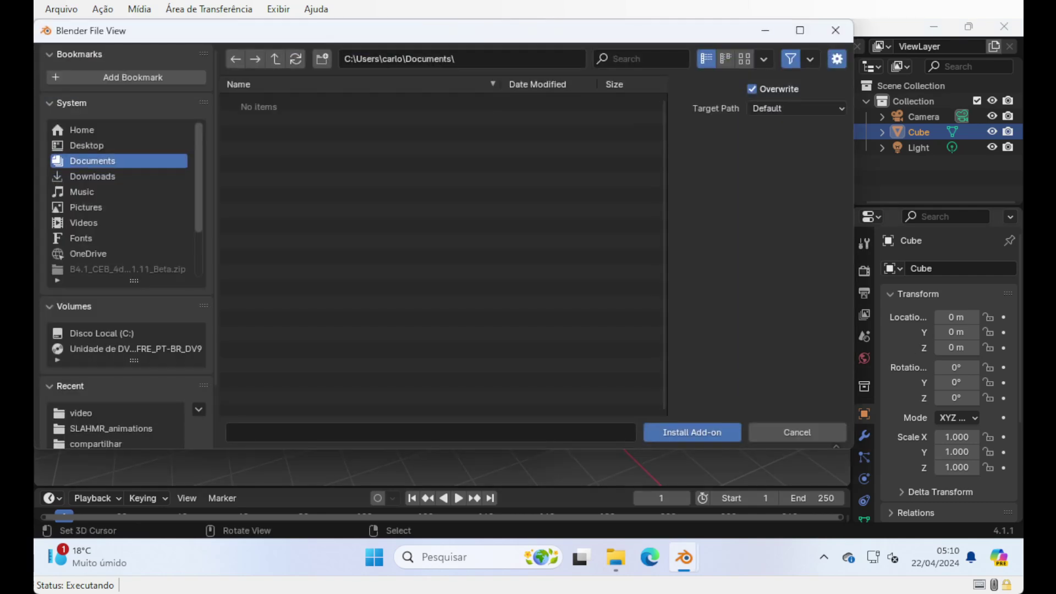
left_click(95, 445)
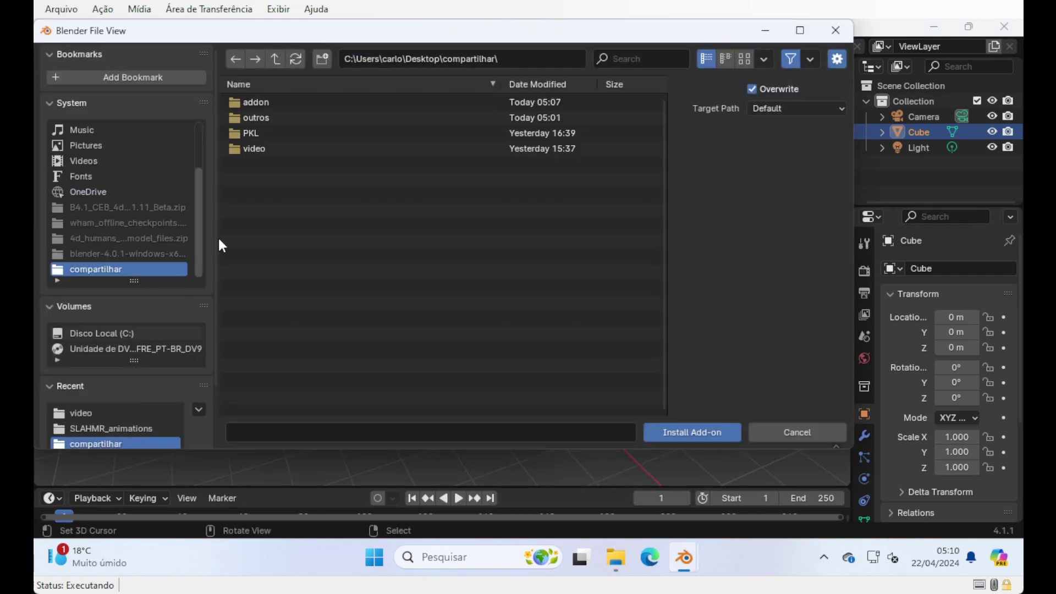
double_click(263, 101)
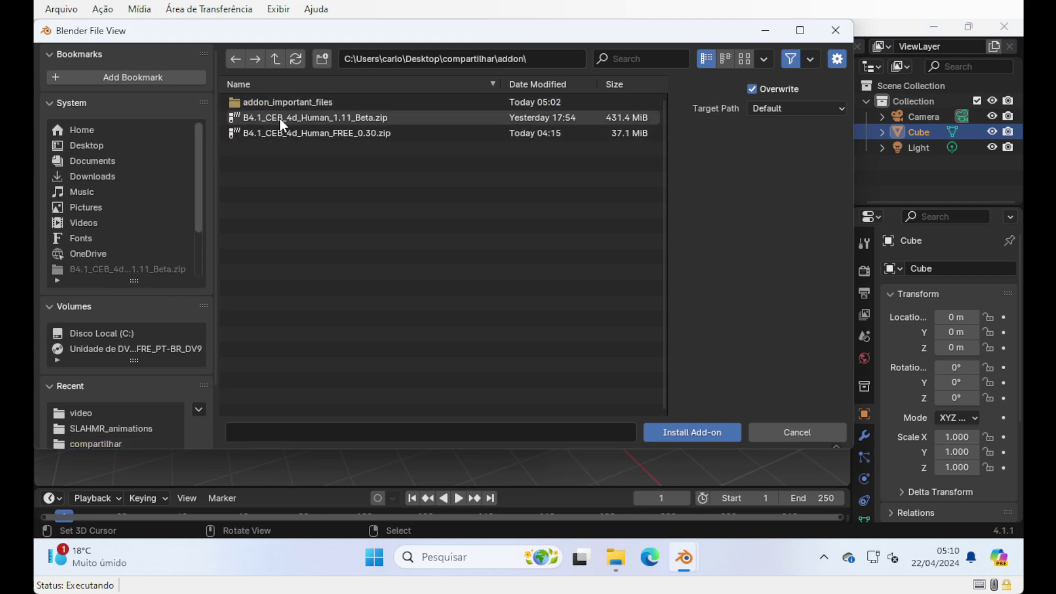
double_click(279, 119)
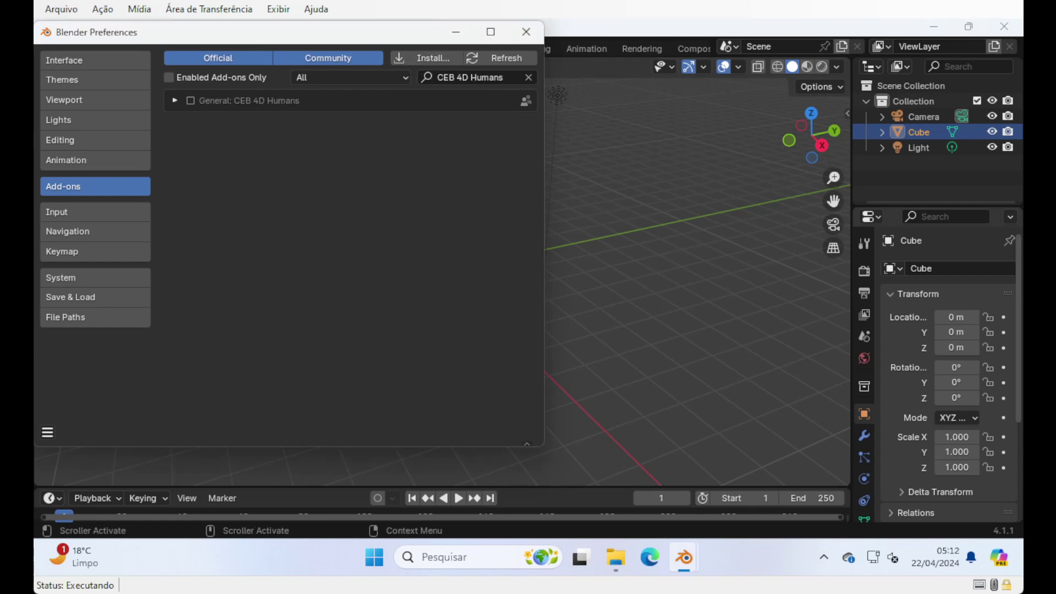
Step: Enable the General: CEB 4D Humans add-on, expand its details and close the preferences
left_click(190, 100)
left_click(173, 101)
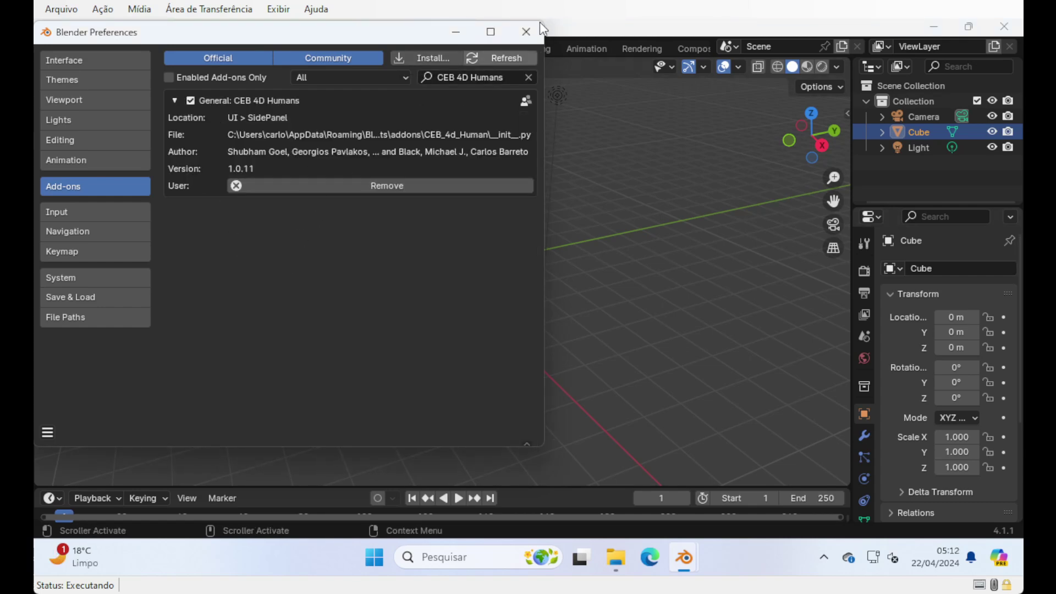
left_click(526, 33)
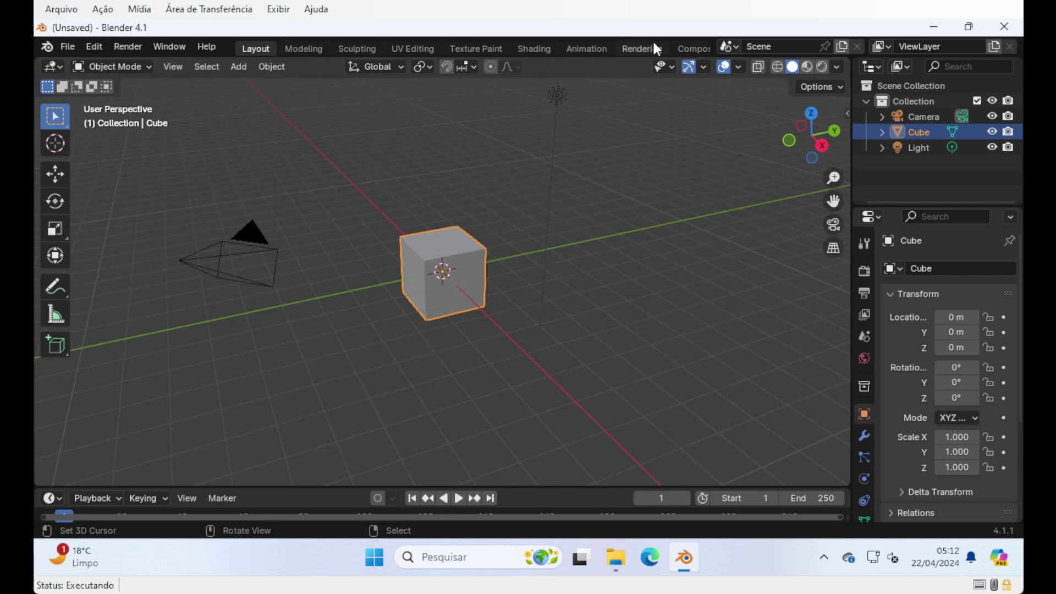
Step: Delete the default cube and show the 4D Humans tools of the CEB add-on in the 3D viewport
key("x")
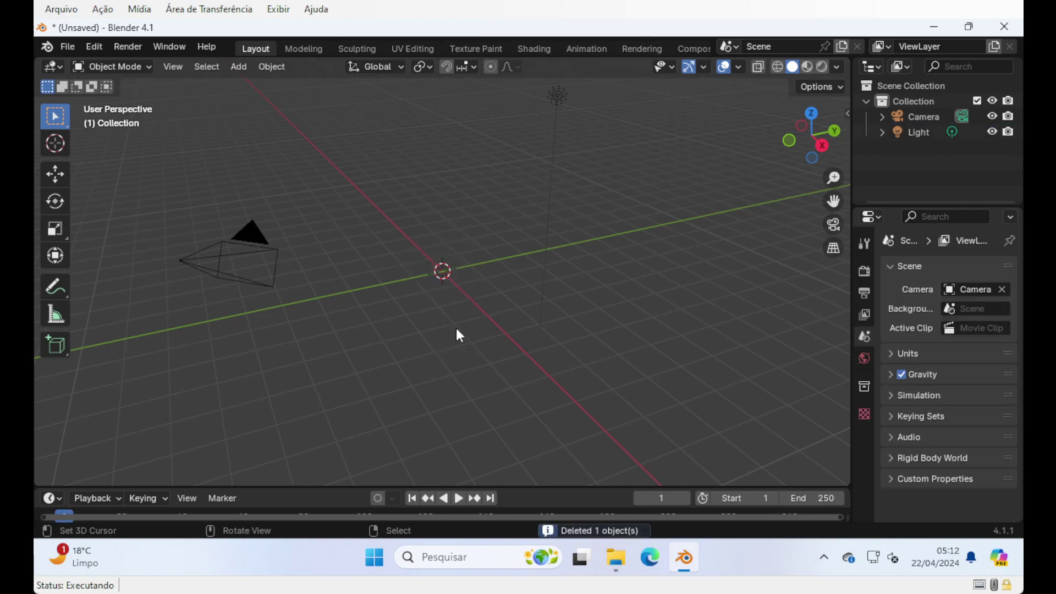
key("n")
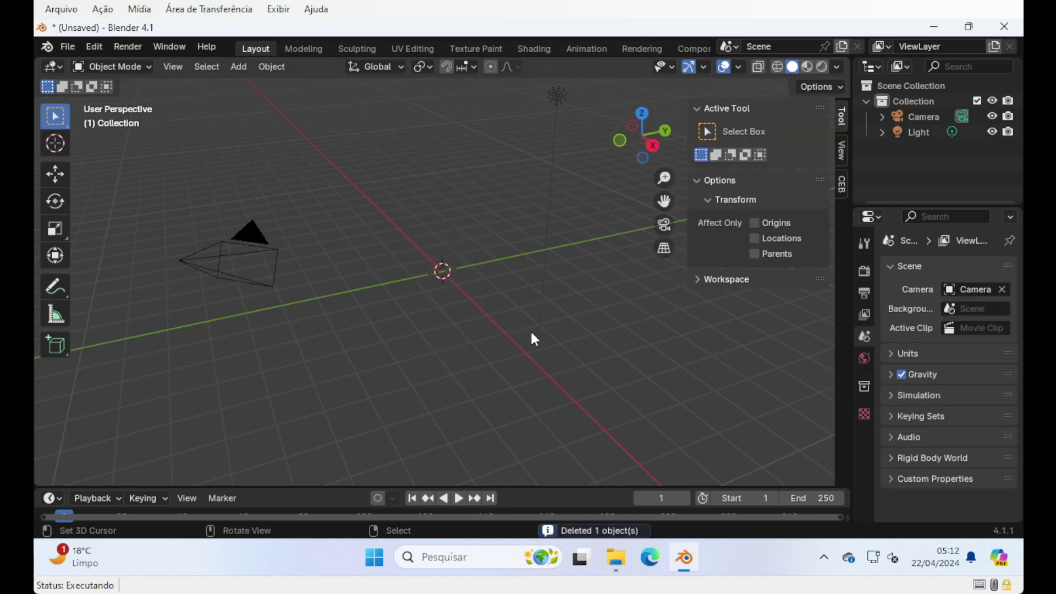
left_click(841, 187)
left_click(715, 136)
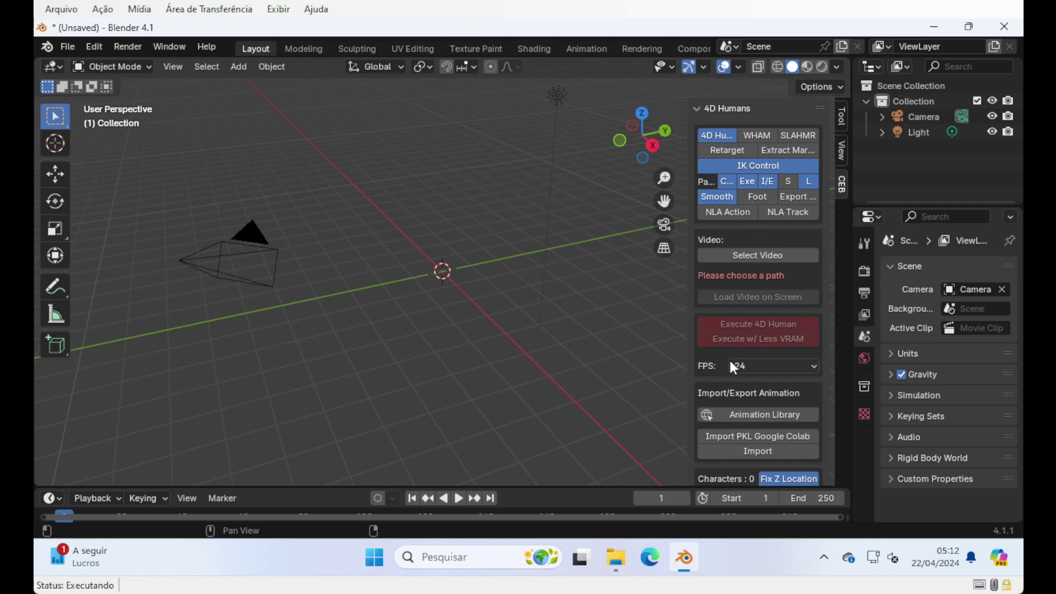
Step: Expand the add-on's Venv and Model settings for 4D Humans to show the environment path and install options
right_click(738, 300)
scroll(730, 276, "down", 3)
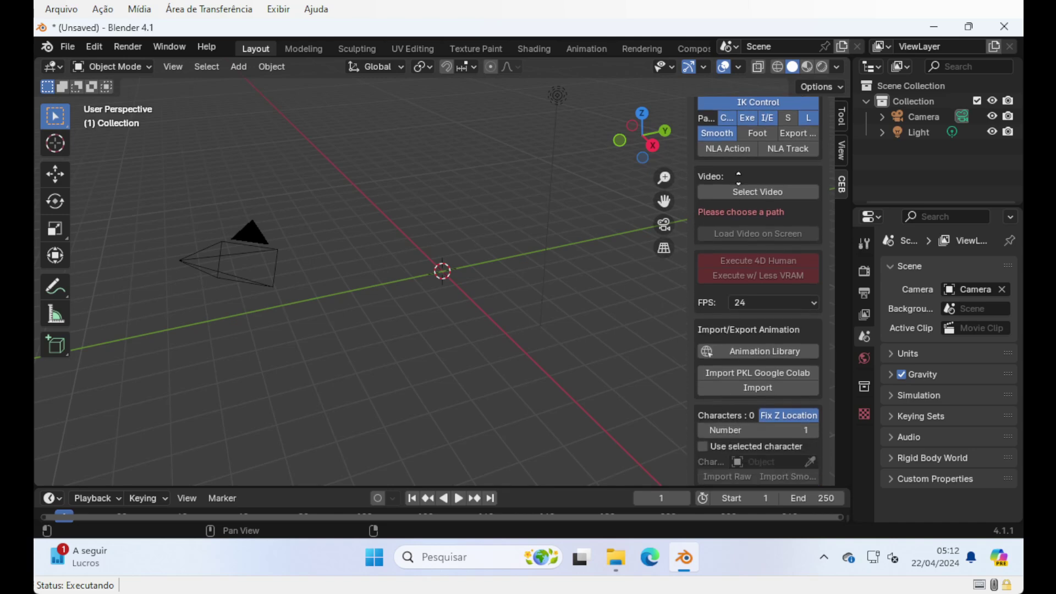
scroll(734, 319, "down", 10)
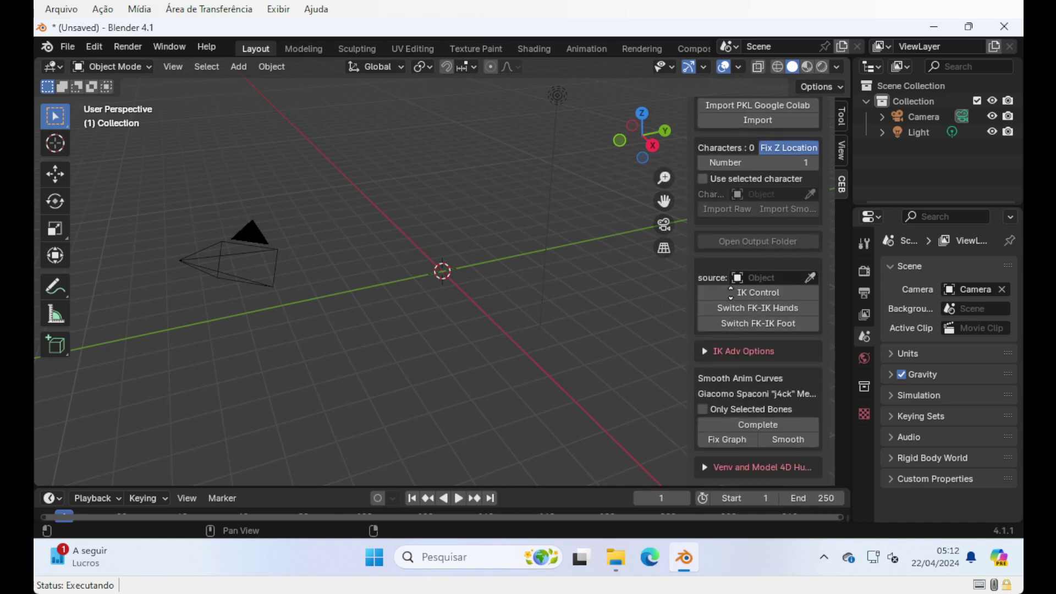
left_click(705, 468)
scroll(737, 351, "down", 12)
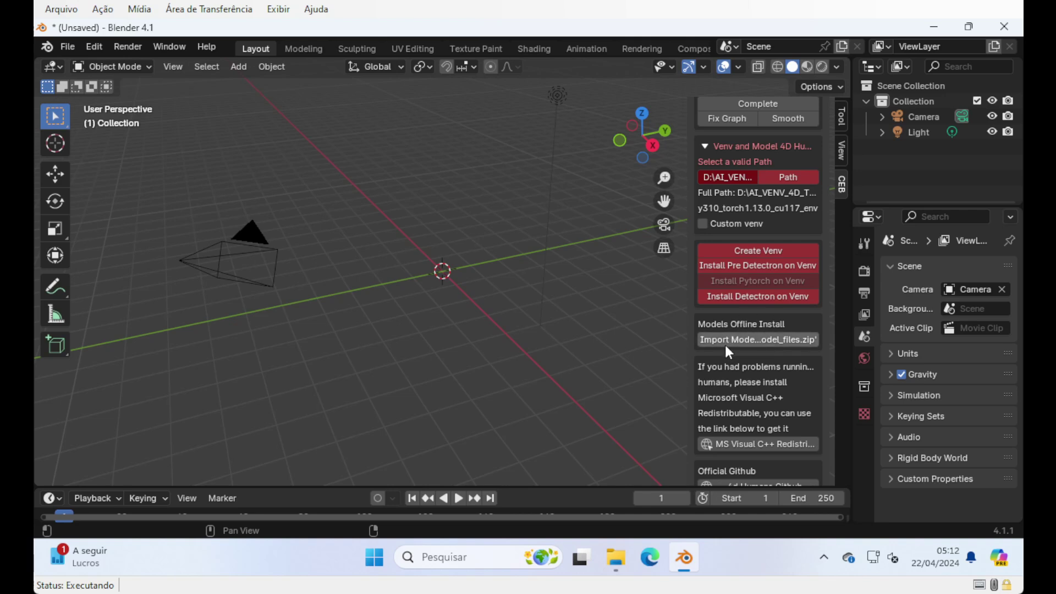
Step: Switch to File Explorer and review the support files in the addon_important_files folder, then minimize its window
left_click(614, 558)
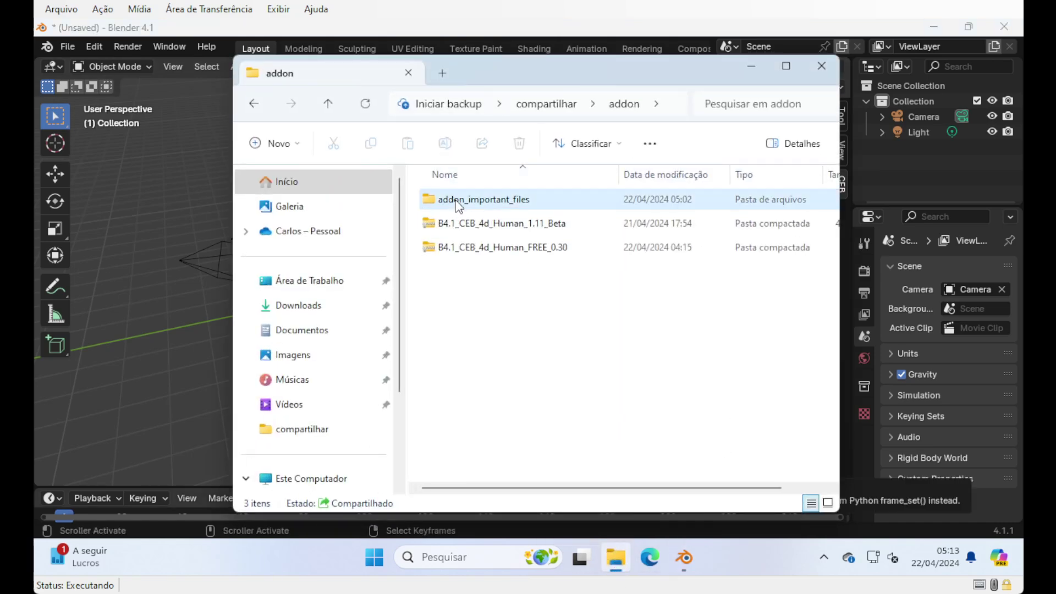
double_click(457, 200)
left_click_drag(511, 66, 415, 67)
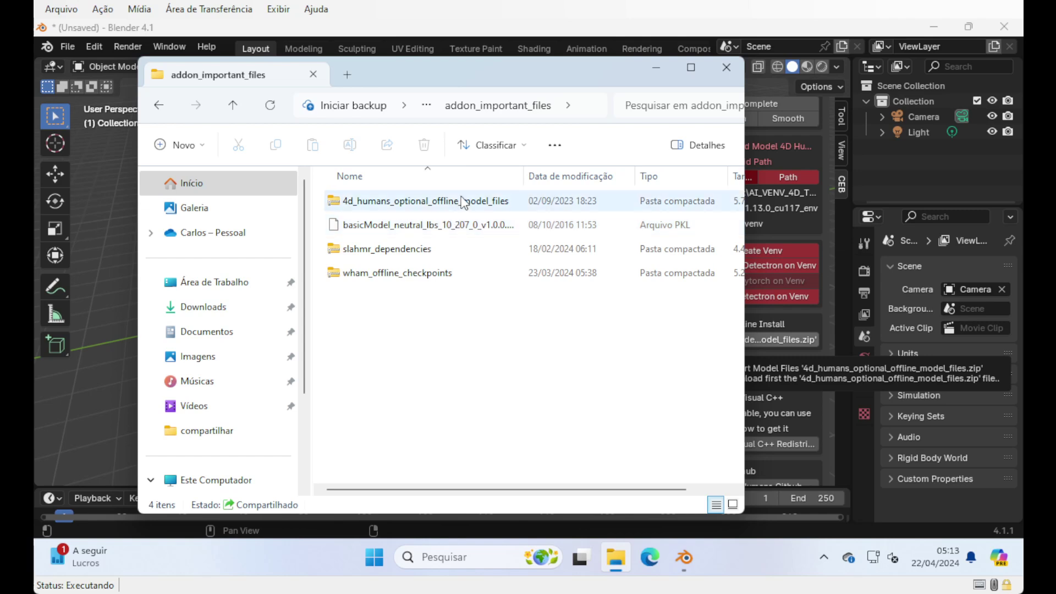
left_click(655, 70)
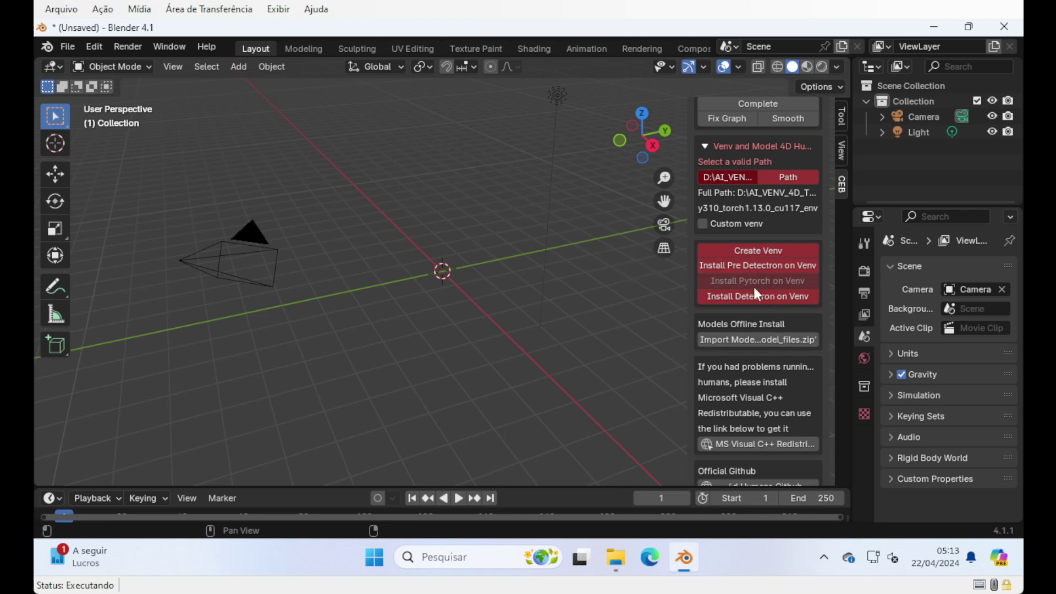
Step: Set the add-on's virtual environment path to the C:\4D_HUMANS_ENV folder
left_click(776, 176)
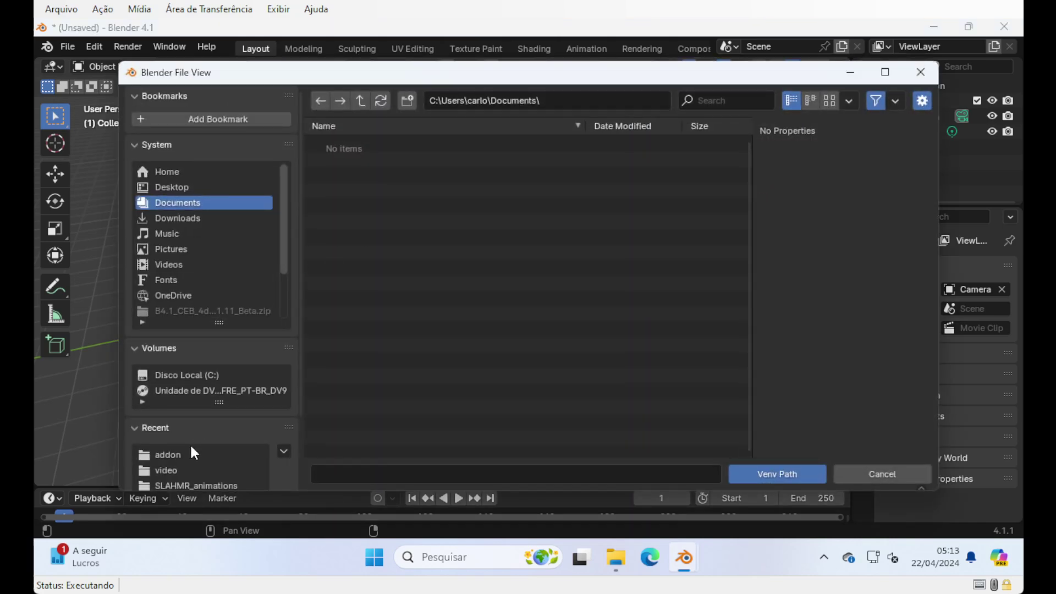
left_click(195, 374)
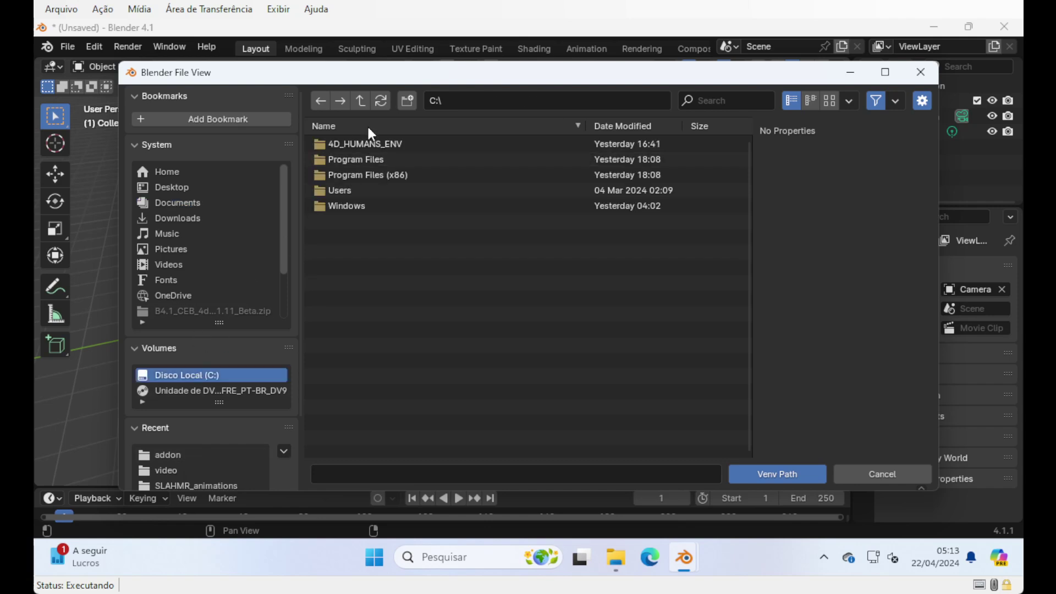
left_click(361, 145)
left_click(777, 473)
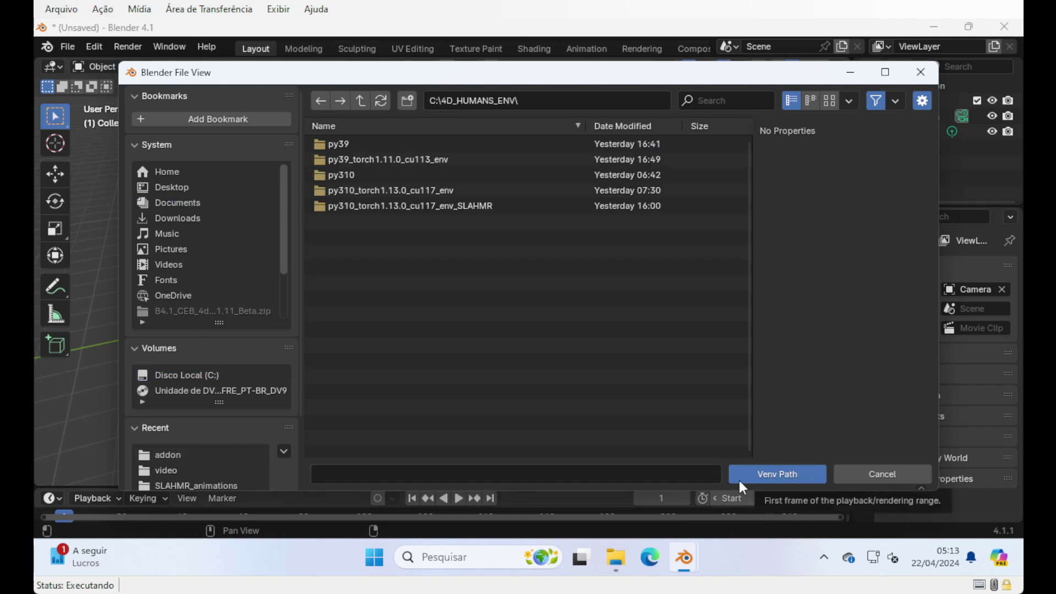
left_click(767, 468)
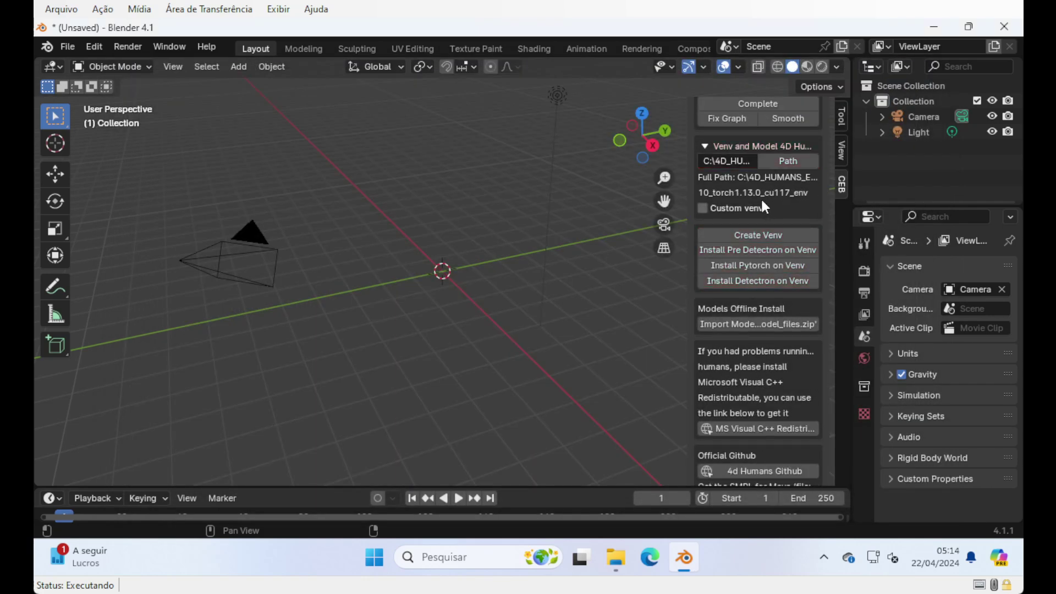
Step: Select sexy_and_deadly_60fps_sttting_1.mp4 from the compartilhar\video folder as the source video for 4D Humans
scroll(760, 177, "up", 15)
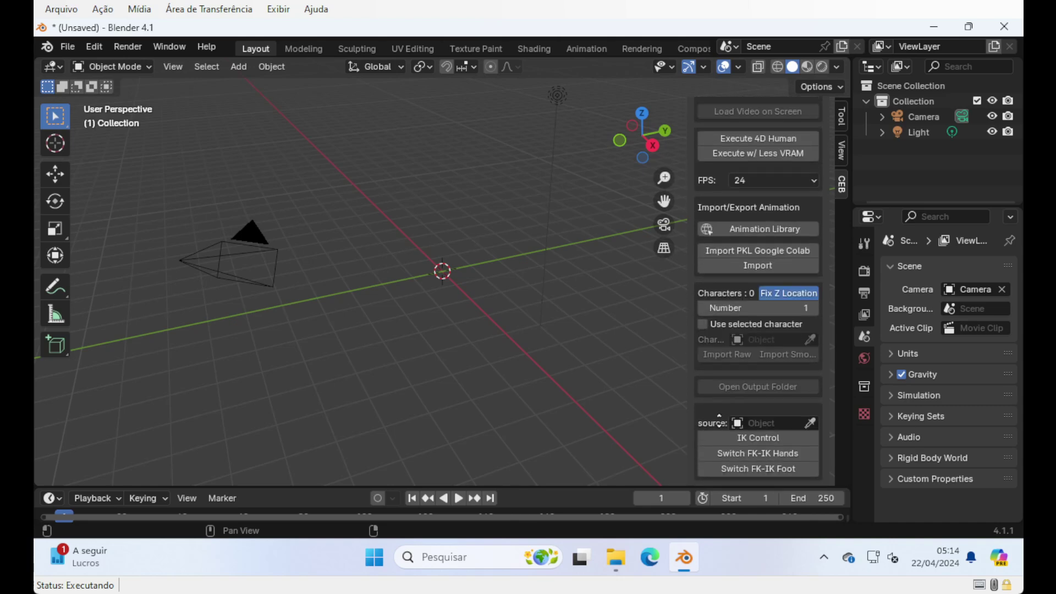
scroll(745, 205, "up", 3)
left_click(740, 206)
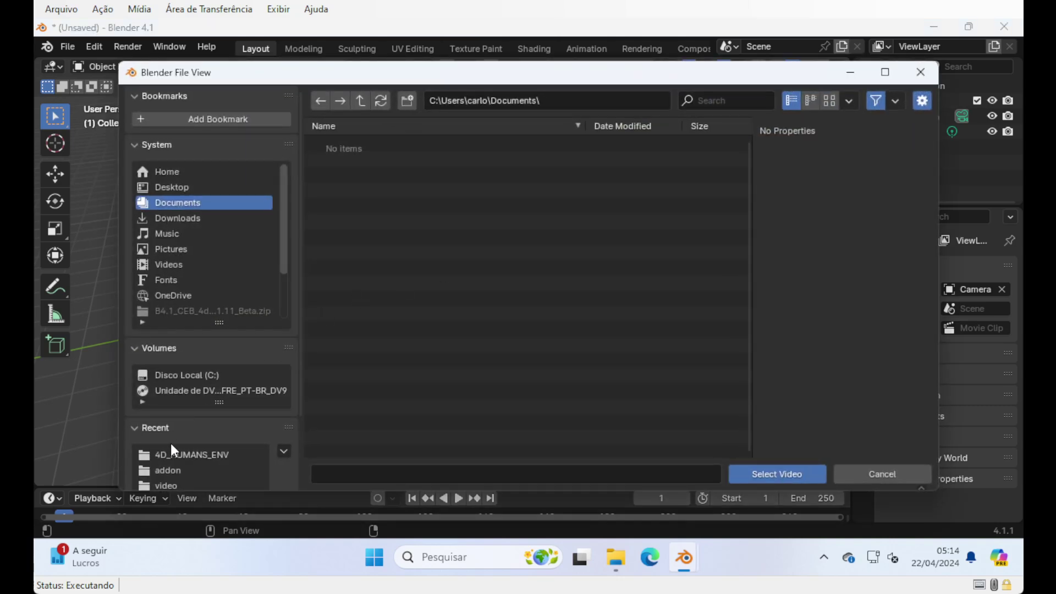
left_click(167, 486)
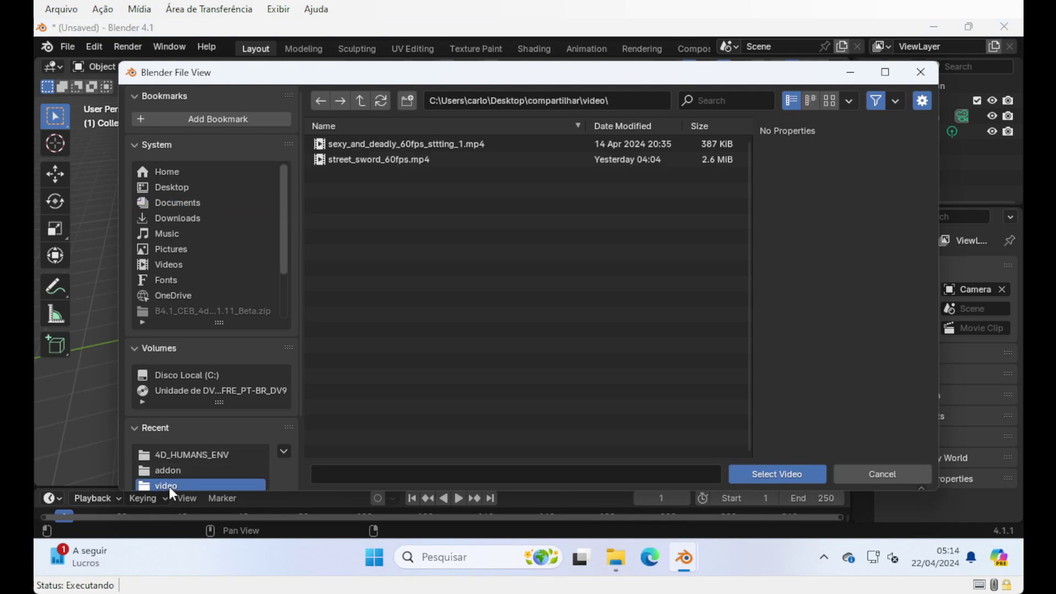
double_click(377, 143)
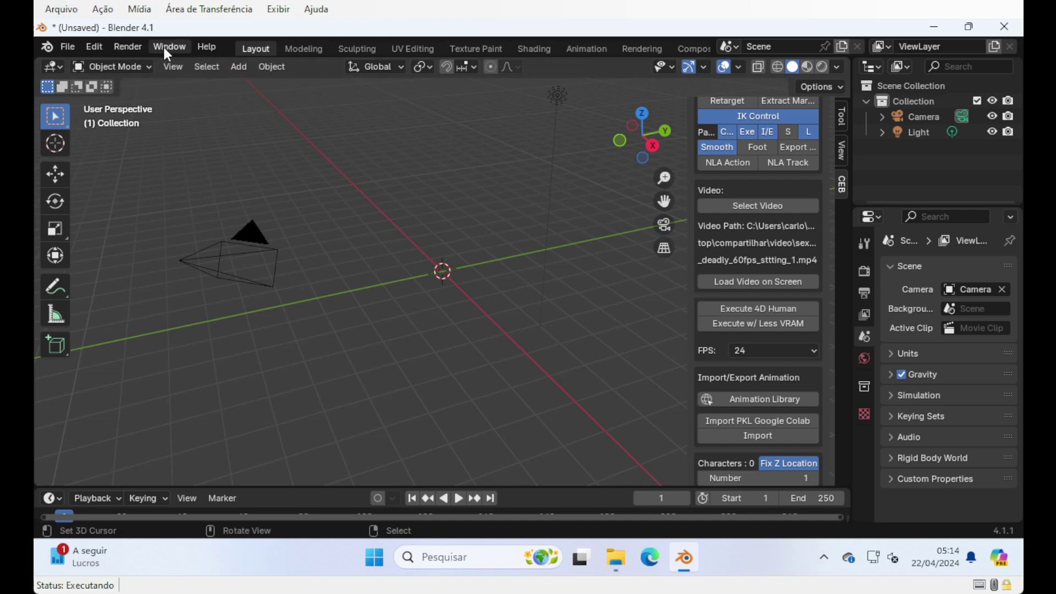
Step: Narrow the Blender window and show the system console beside it, keeping the 4D Humans tools accessible
left_click(968, 26)
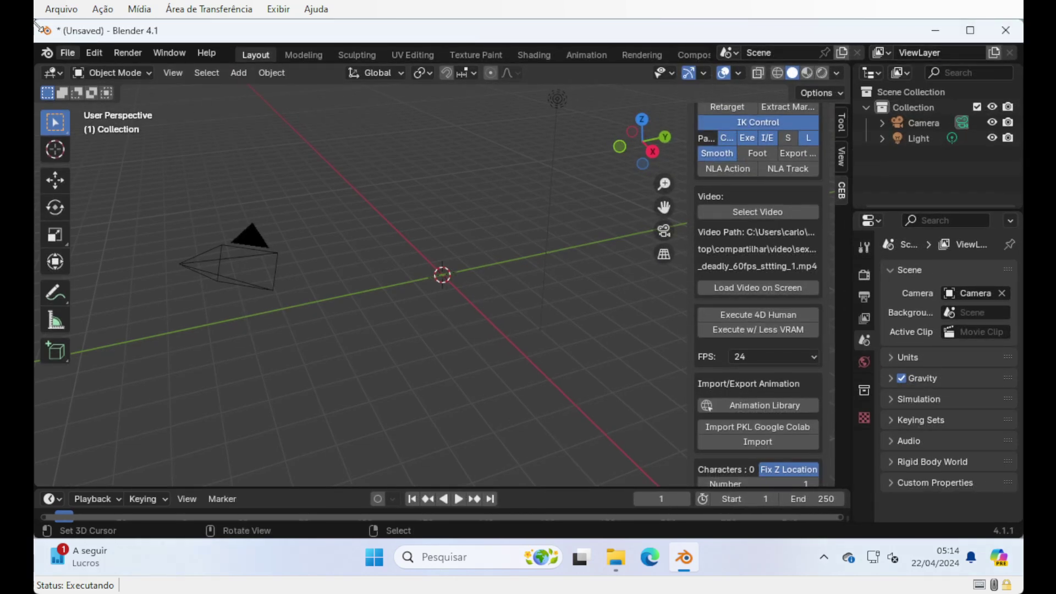
left_click_drag(36, 23, 429, 22)
left_click(559, 53)
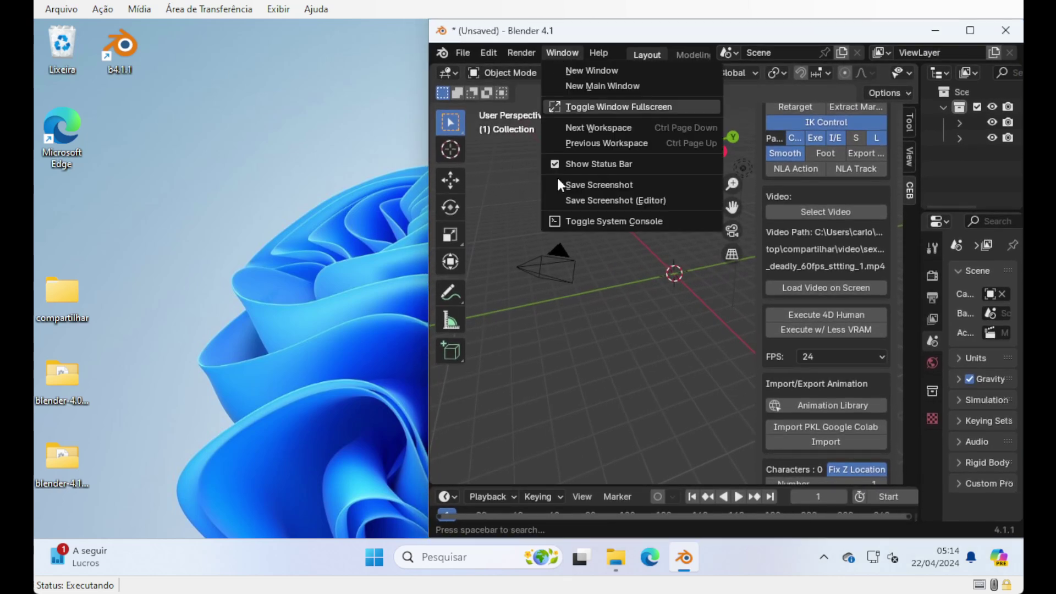
left_click(582, 218)
left_click_drag(381, 48, 364, 112)
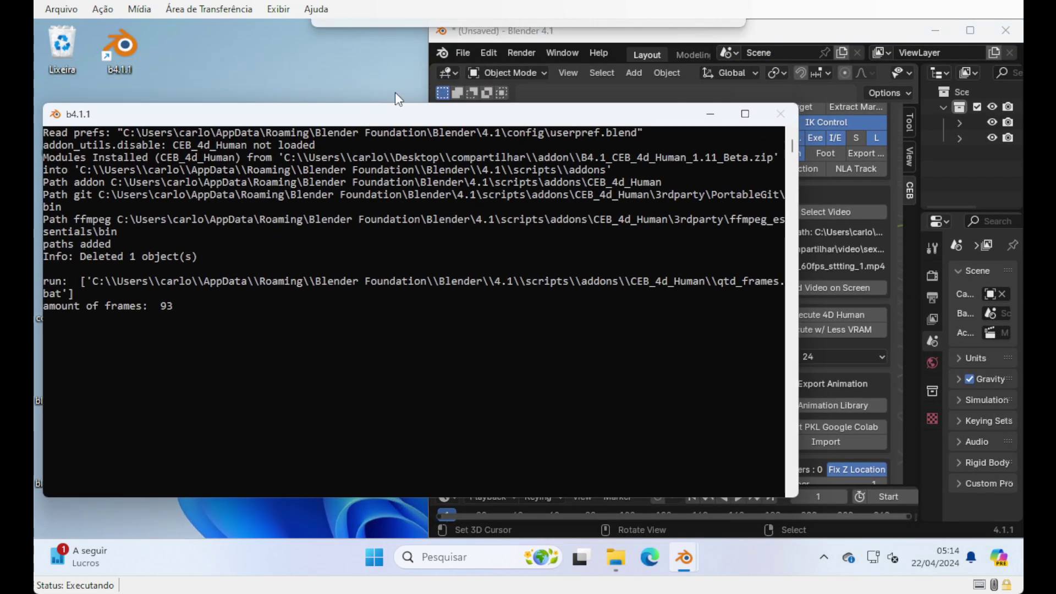
left_click(548, 34)
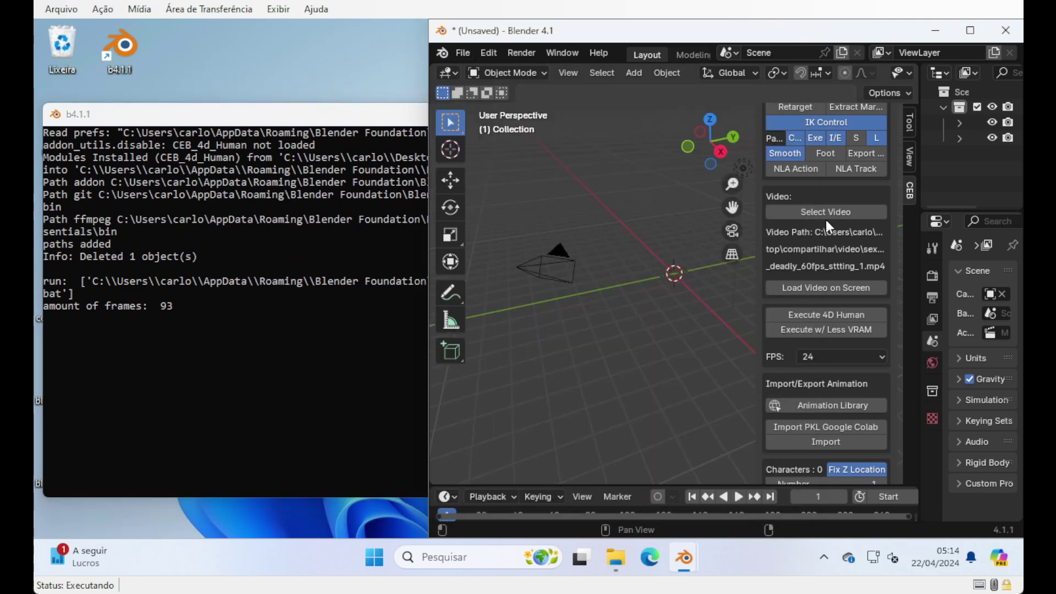
Step: Try to execute 4D Human on the selected video and examine the console output for the cause of any error
left_click(815, 318)
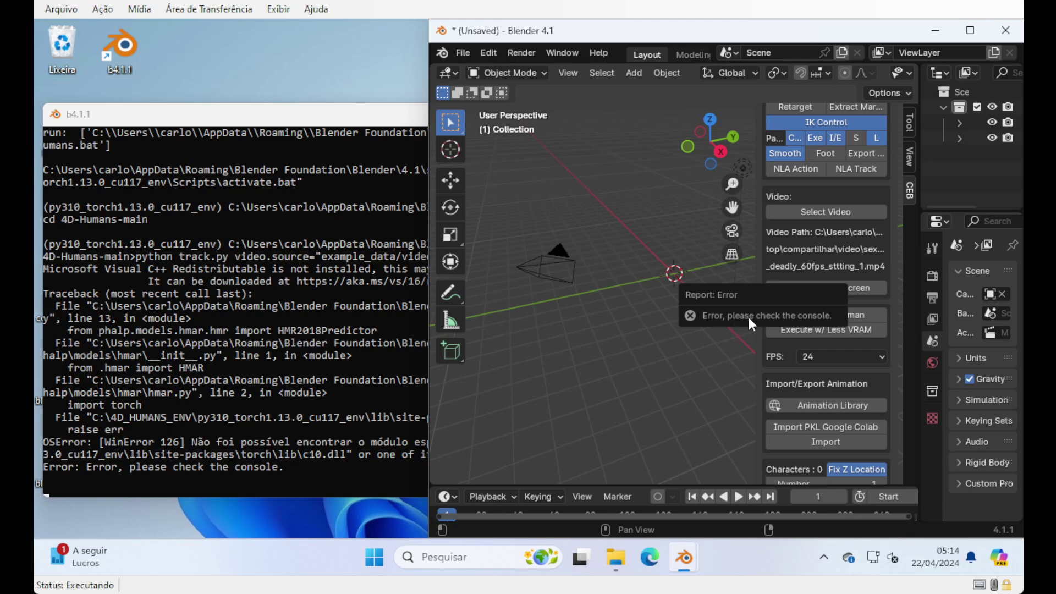
left_click(274, 122)
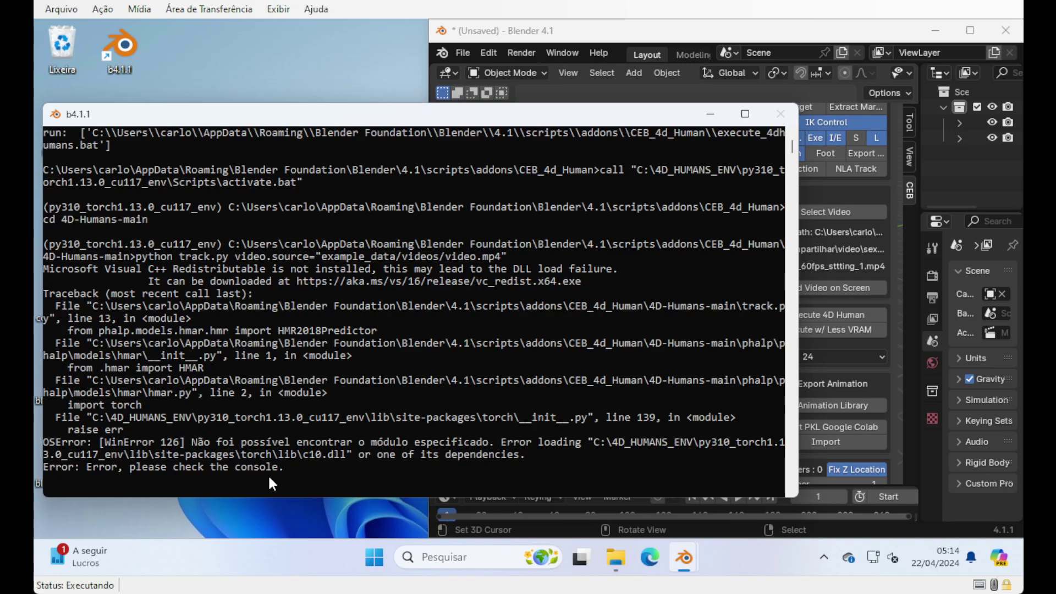
left_click_drag(235, 454, 279, 453)
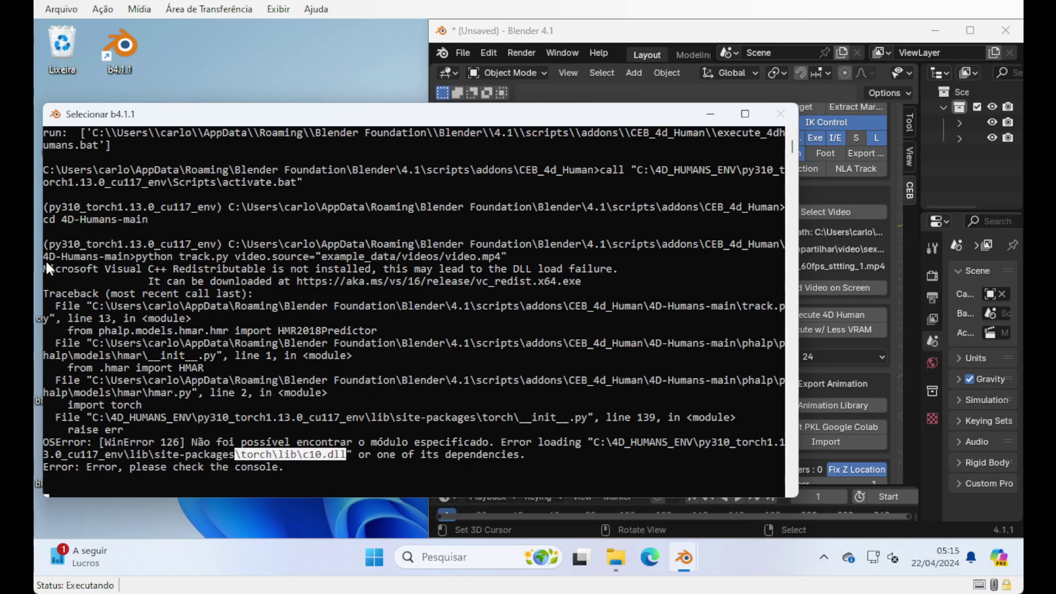
left_click_drag(46, 269, 250, 274)
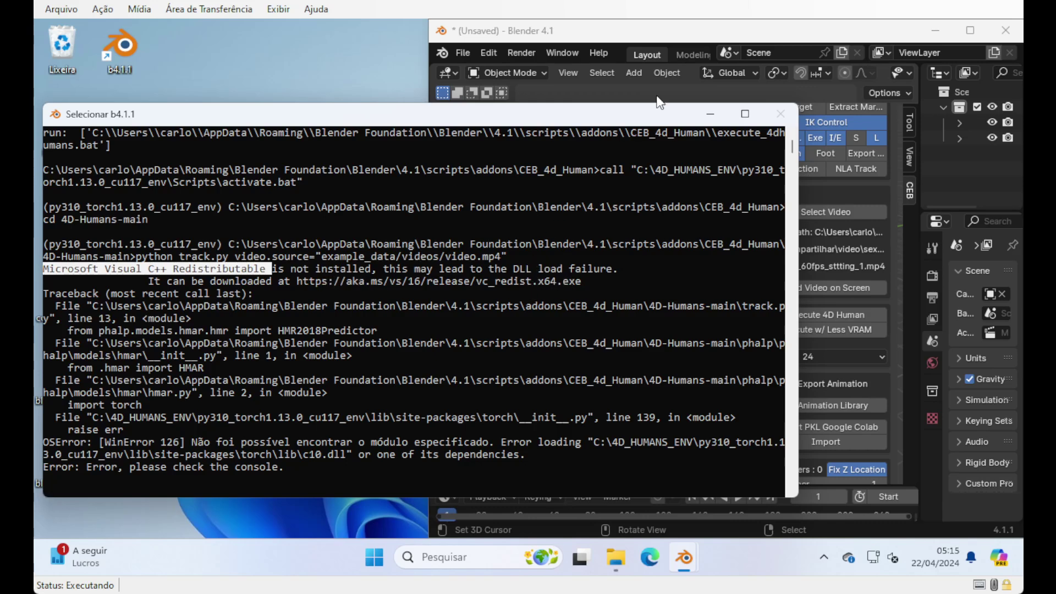
Step: Download the Microsoft Visual C++ Redistributable through the link provided in the 4D Humans virtual environment settings
left_click(717, 39)
scroll(803, 414, "down", 12)
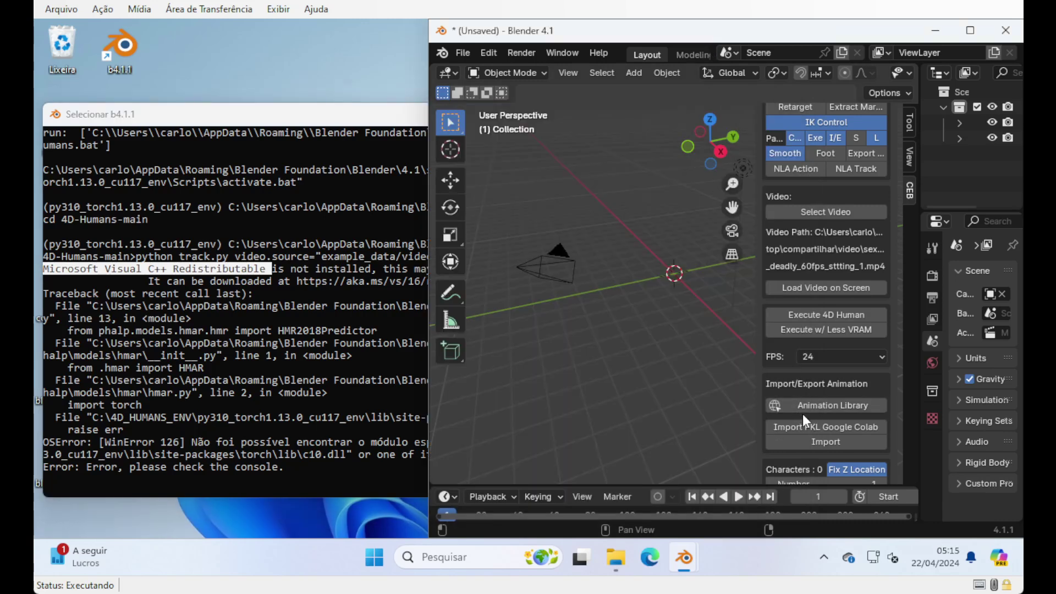
scroll(804, 291, "down", 15)
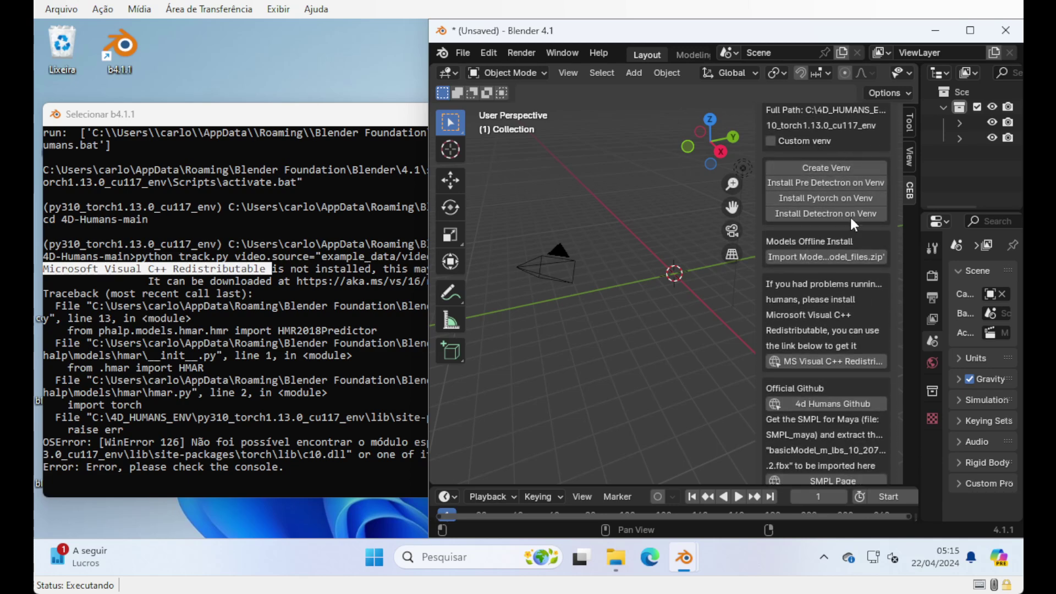
left_click(813, 363)
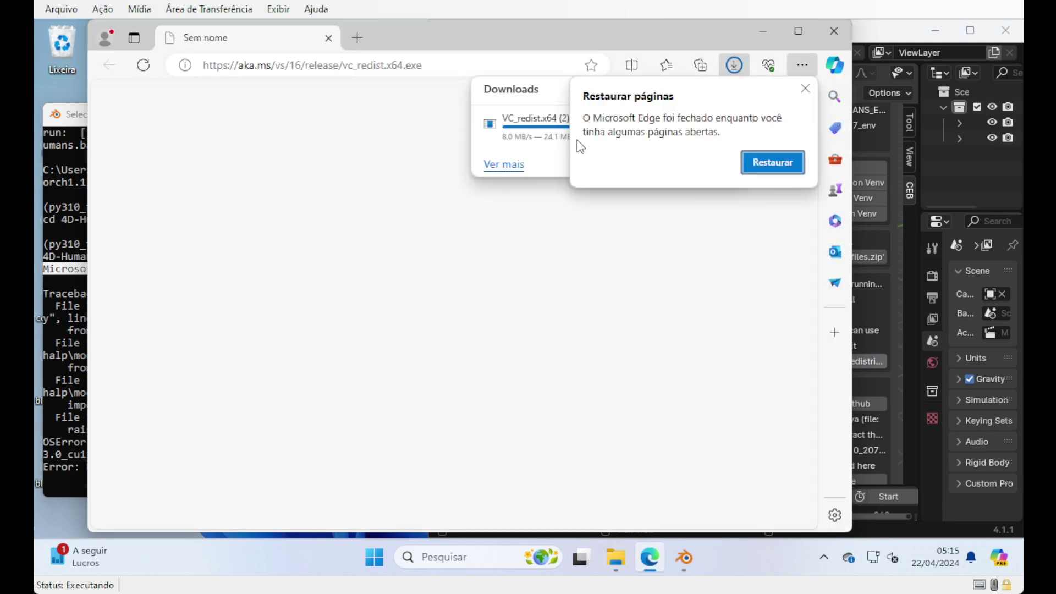
Step: Dismiss the page-restore prompt in Edge and launch the downloaded VC_redist.x64 (2).exe installer
left_click(805, 88)
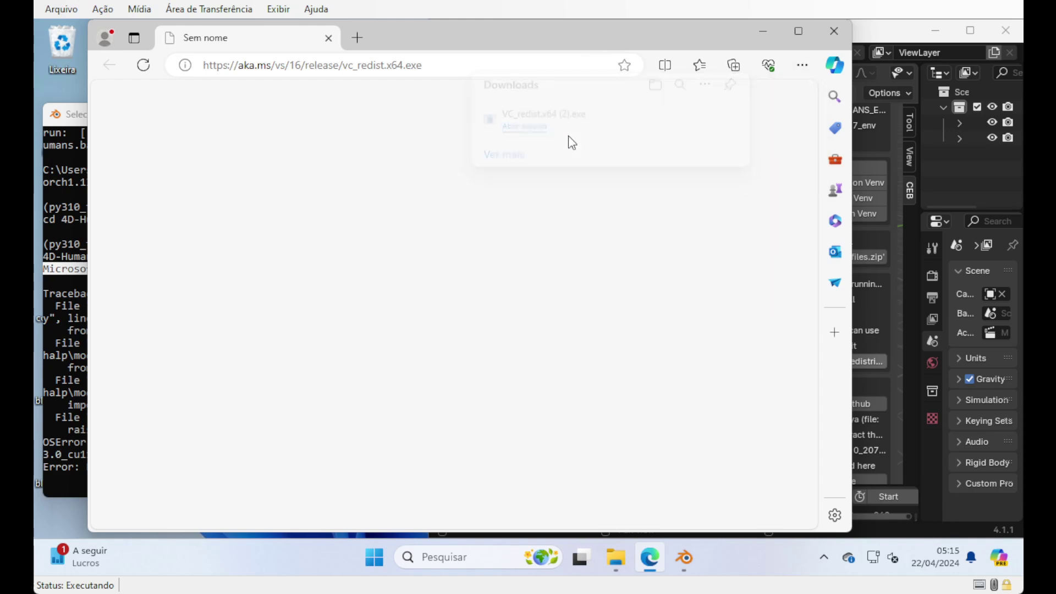
left_click(801, 66)
left_click(579, 257)
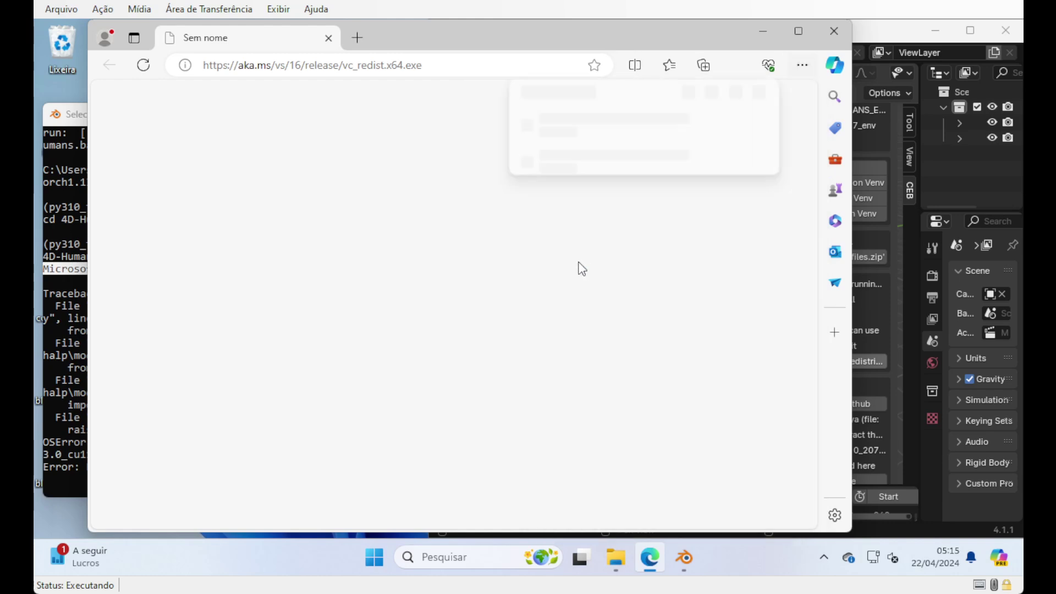
left_click(523, 131)
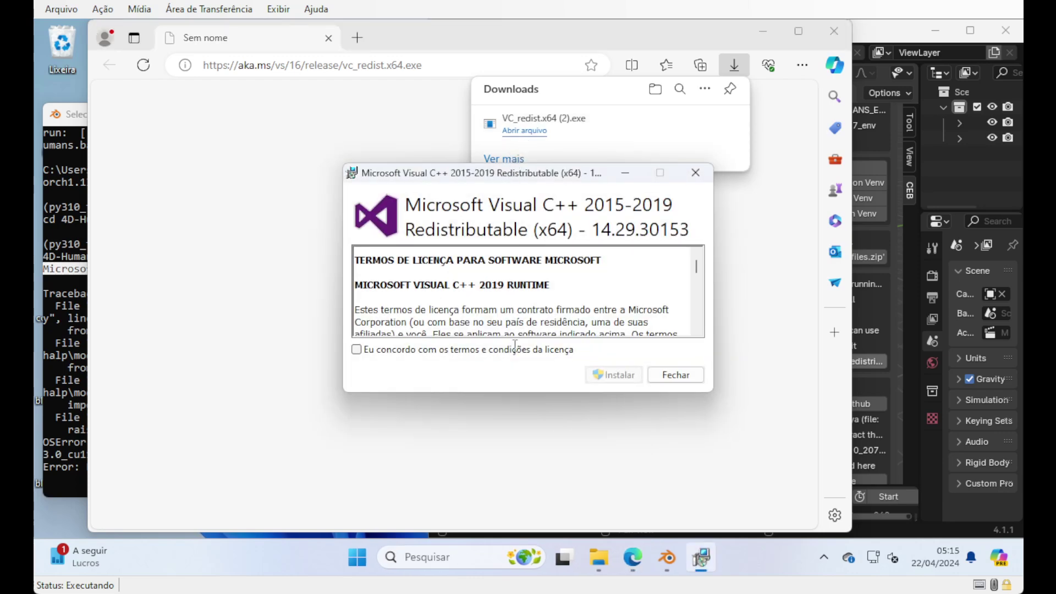
Step: Accept the licence terms, install the Visual C++ 2015-2019 Redistributable with administrator approval, and return to Blender
left_click(358, 349)
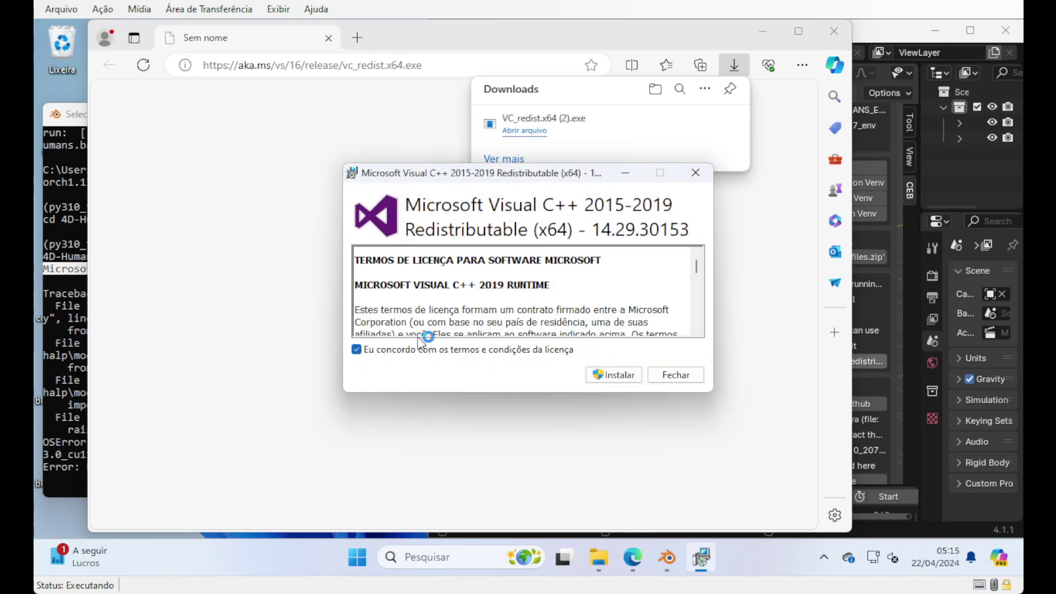
left_click(615, 375)
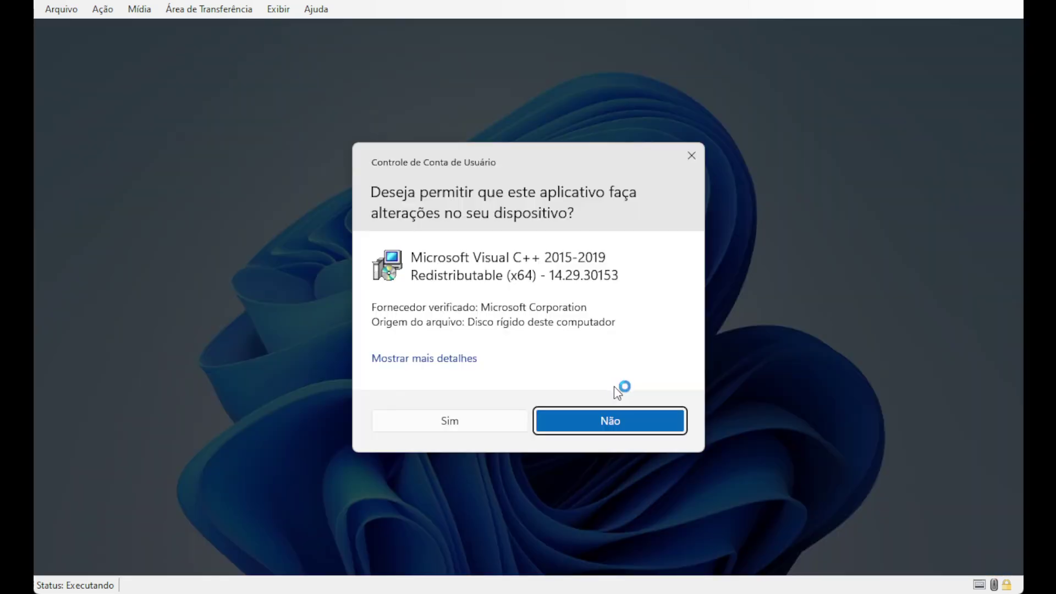
left_click(473, 428)
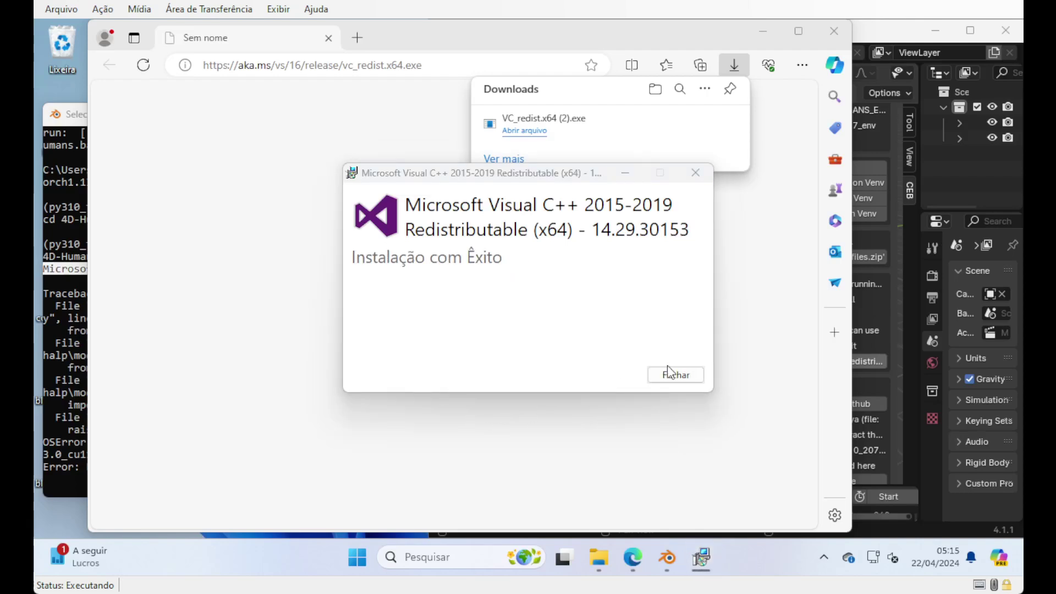
left_click(679, 376)
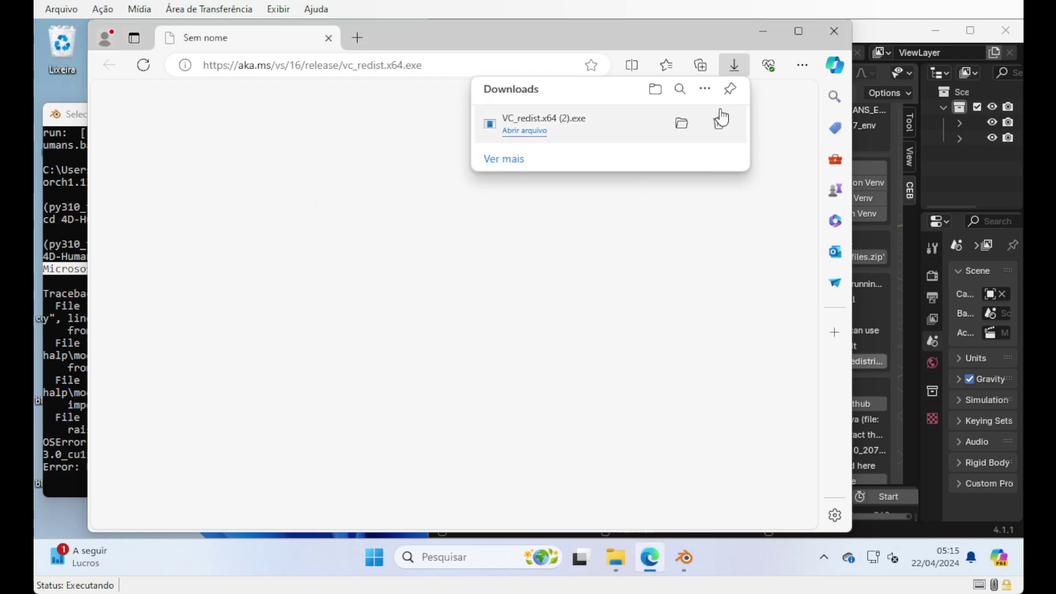
left_click(759, 33)
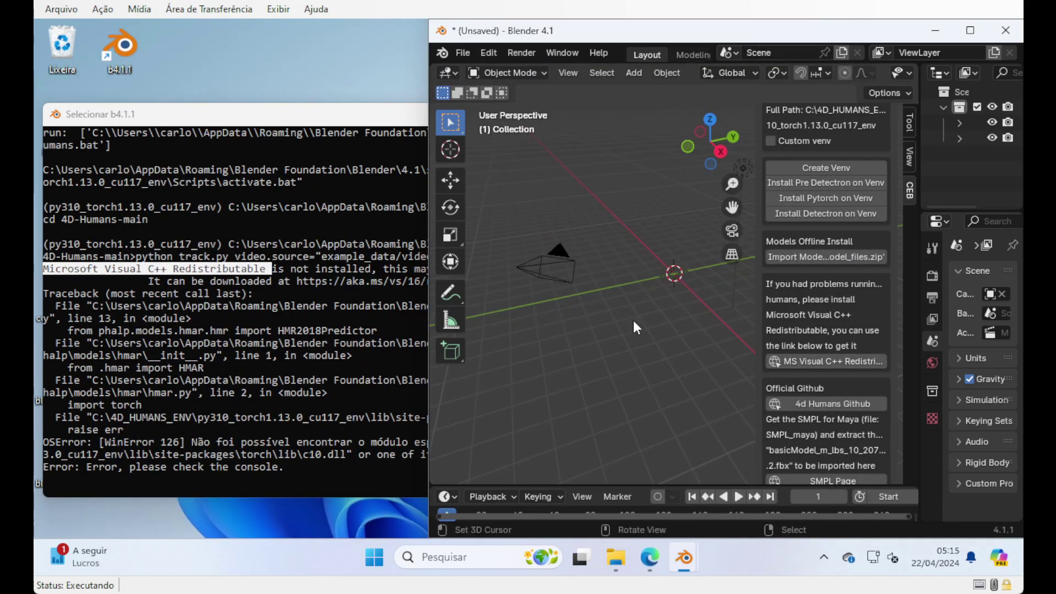
Step: Execute 4D Human again on the selected video and let the processing finish
scroll(819, 247, "up", 5)
scroll(813, 344, "up", 14)
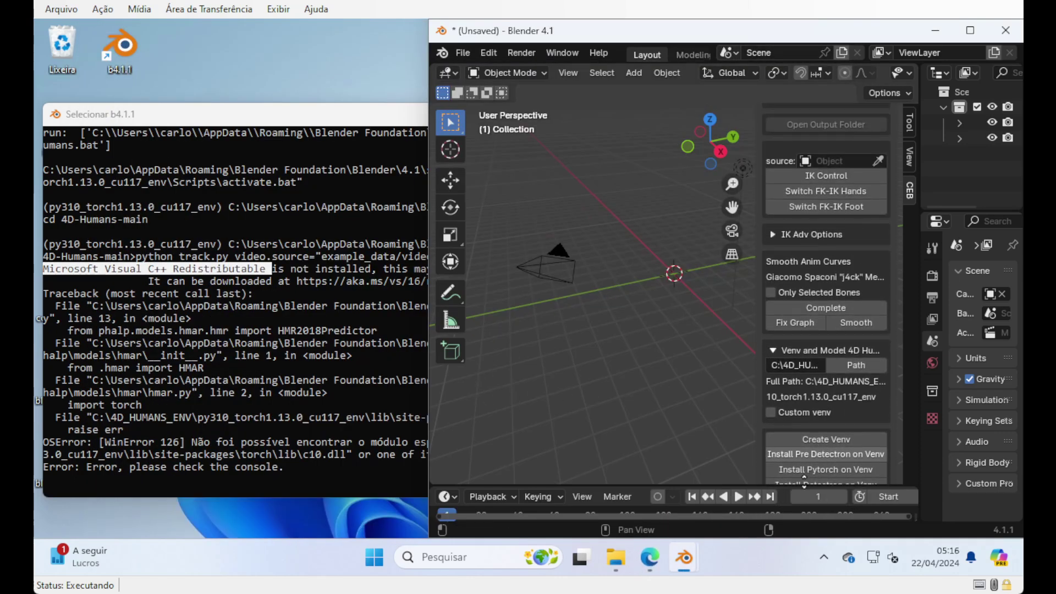
scroll(794, 308, "up", 6)
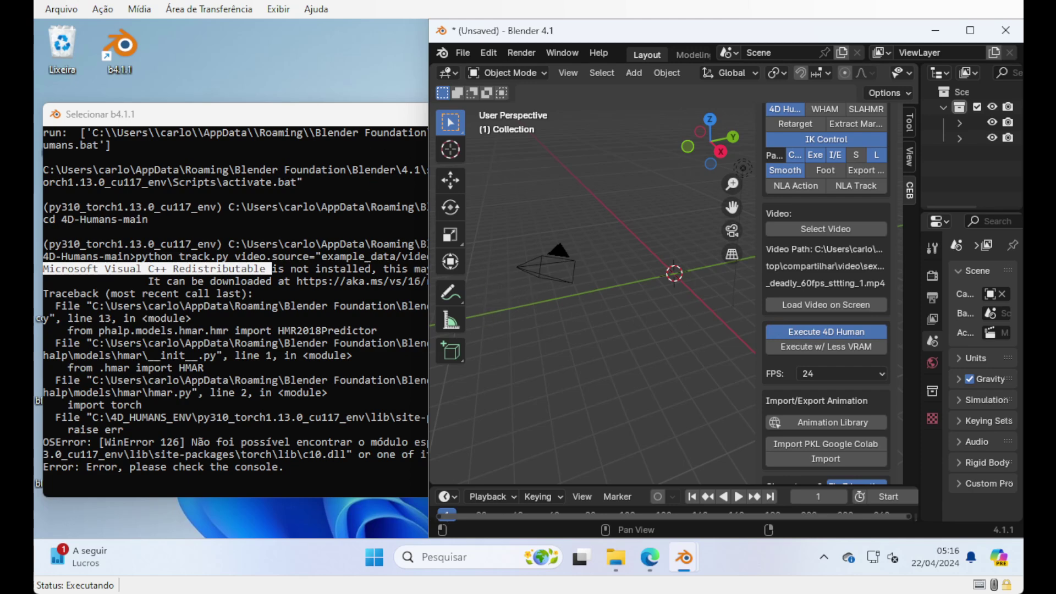
key("Escape")
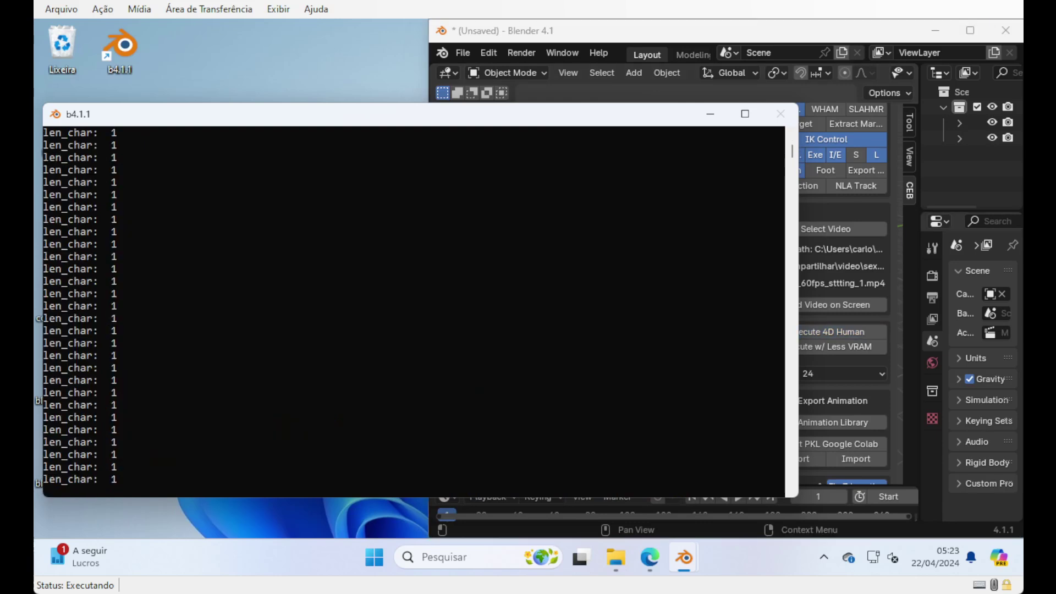
Step: Import the raw motion of character number 1 into the Blender scene
left_click(690, 29)
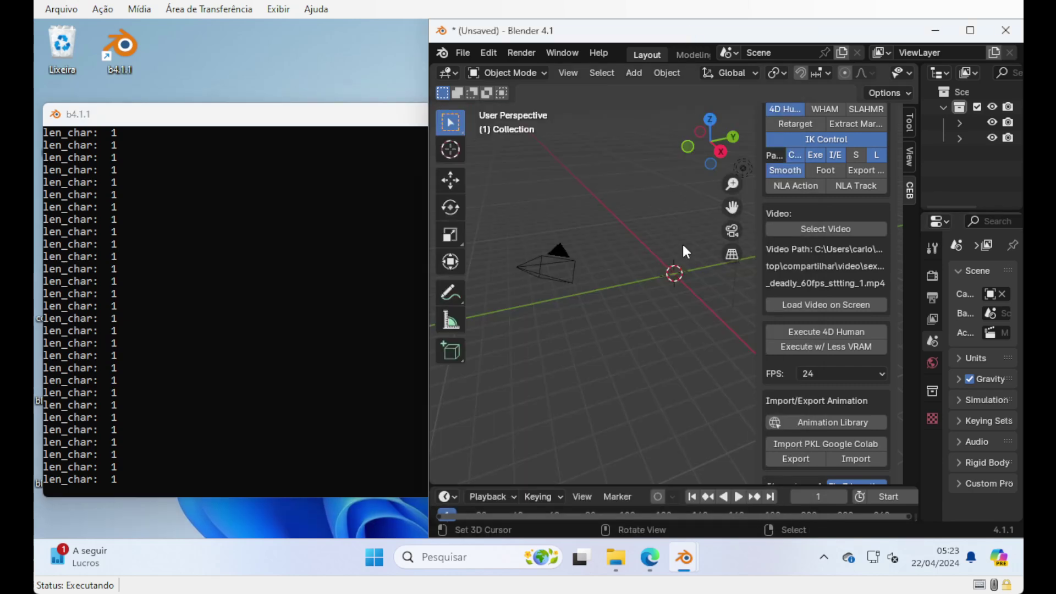
scroll(797, 285, "down", 2)
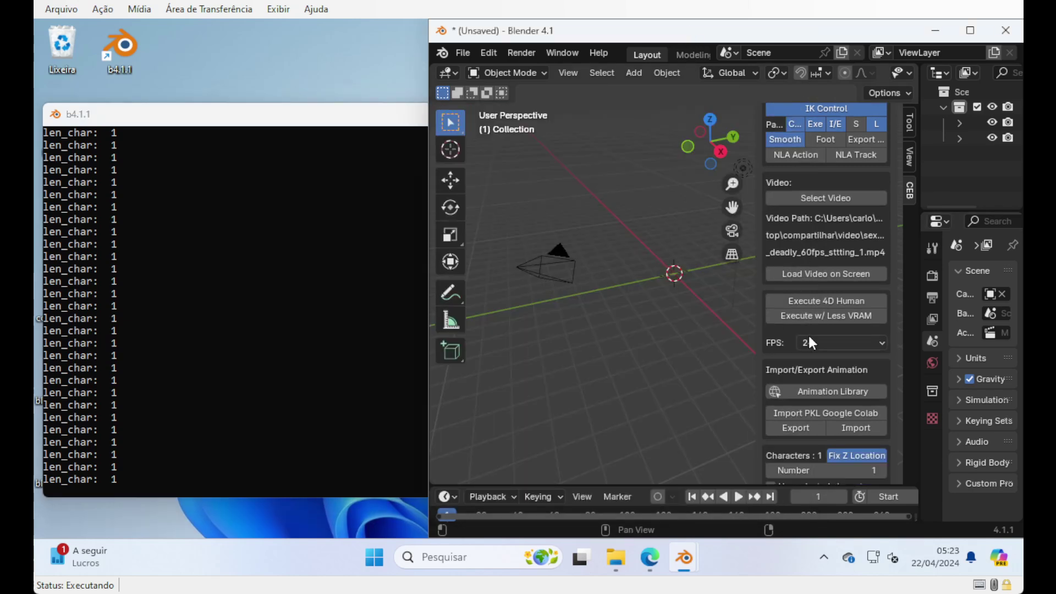
scroll(804, 443, "down", 5)
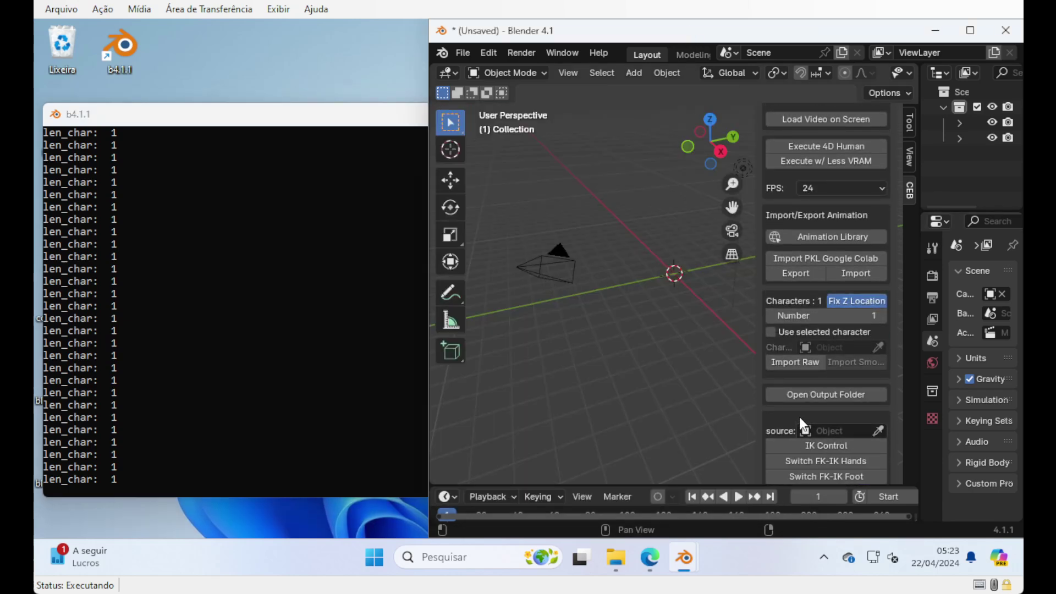
left_click(792, 365)
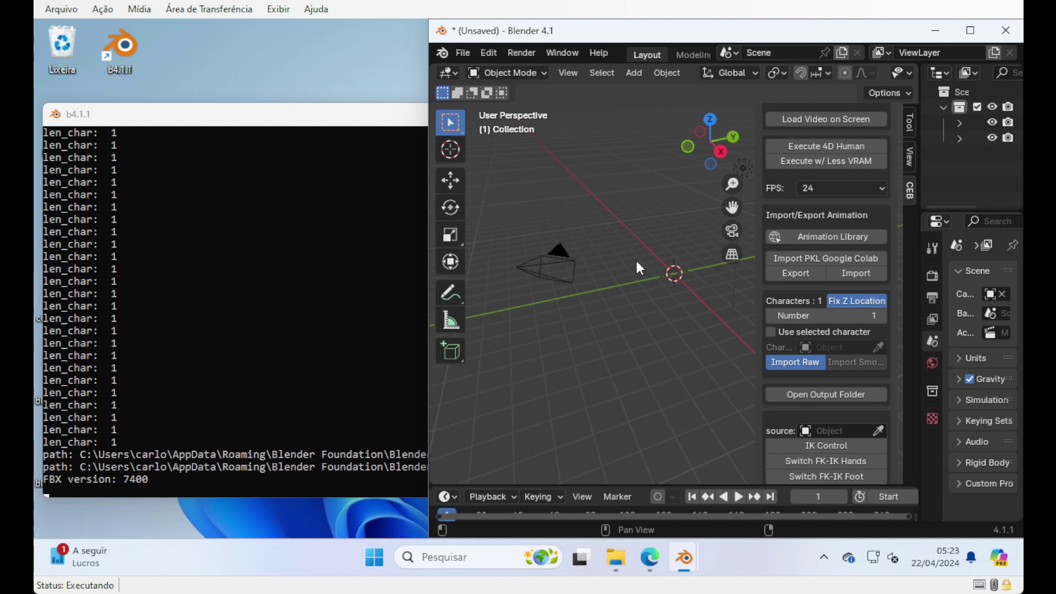
Step: Enlarge the timeline and play the imported animation to review the character's motion
scroll(675, 264, "up", 6)
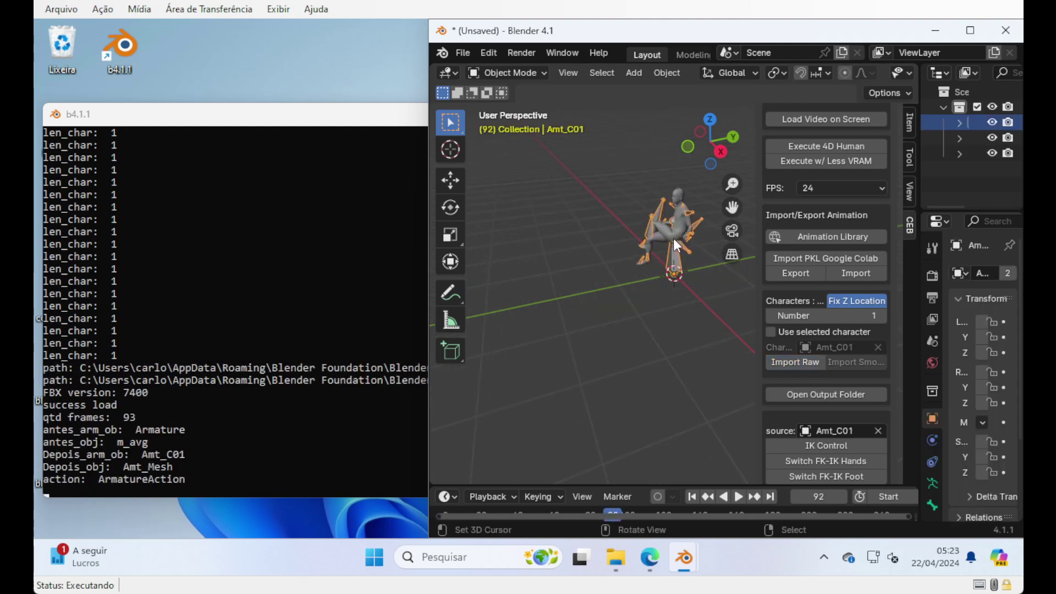
middle_click_drag(638, 210, 707, 210)
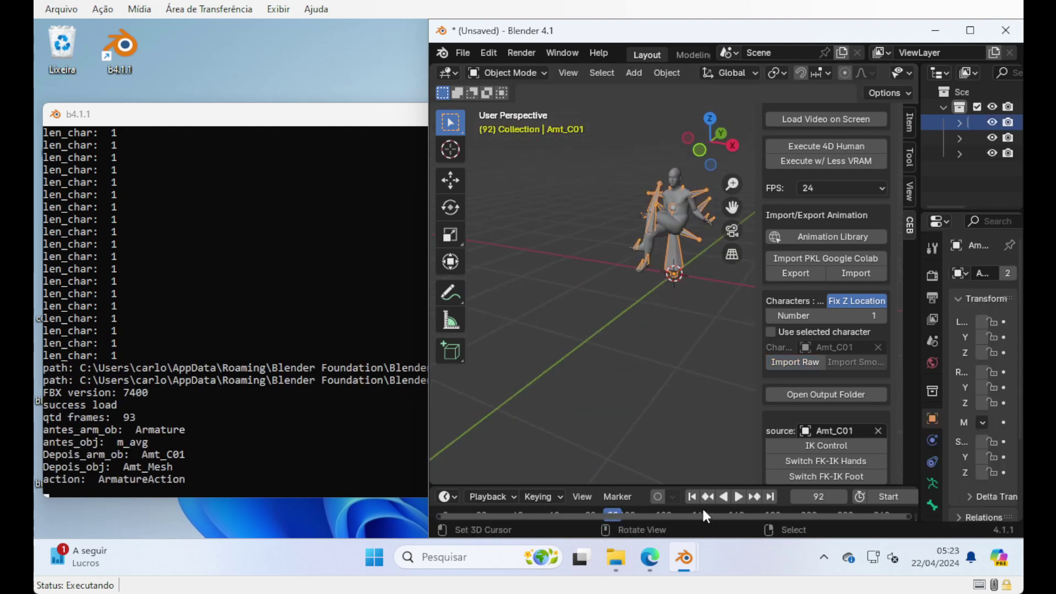
left_click_drag(696, 487, 693, 447)
left_click(739, 461)
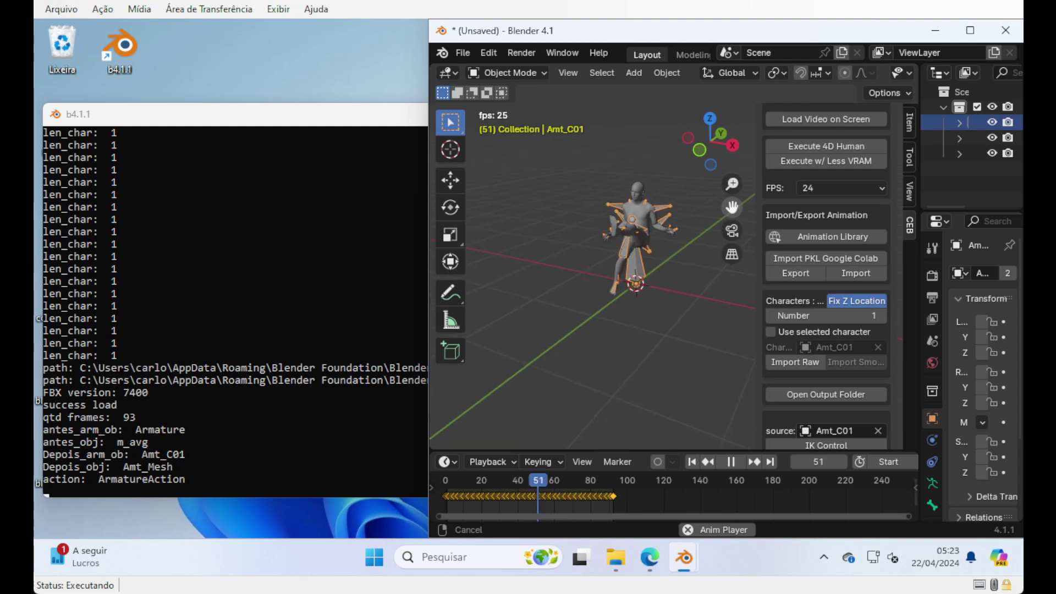
left_click(730, 461)
Step: Widen the Blender window and load the source video into the scene as an image plane
scroll(827, 270, "up", 4)
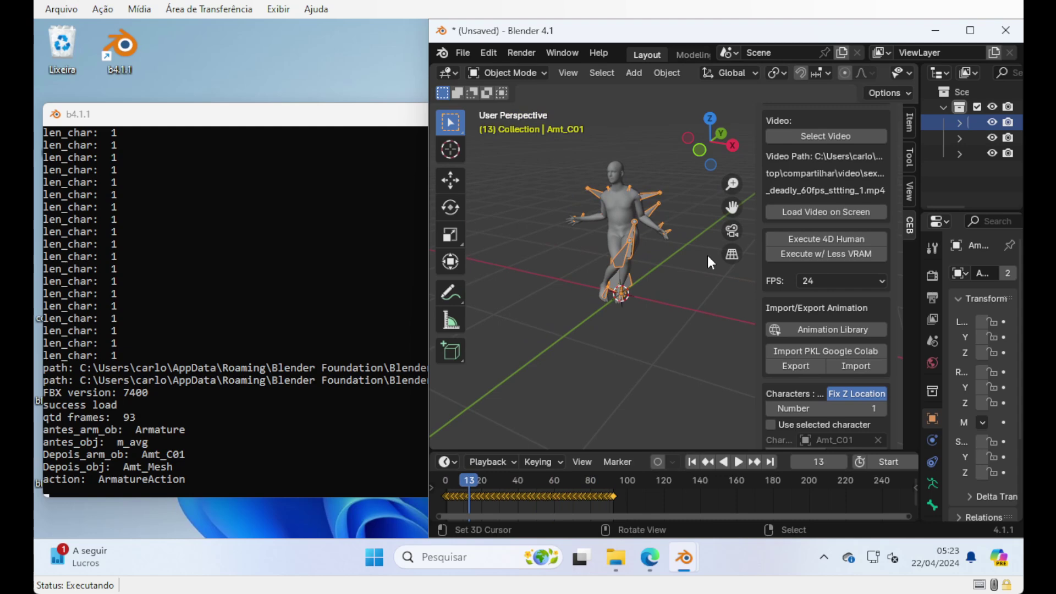
left_click_drag(428, 318, 208, 313)
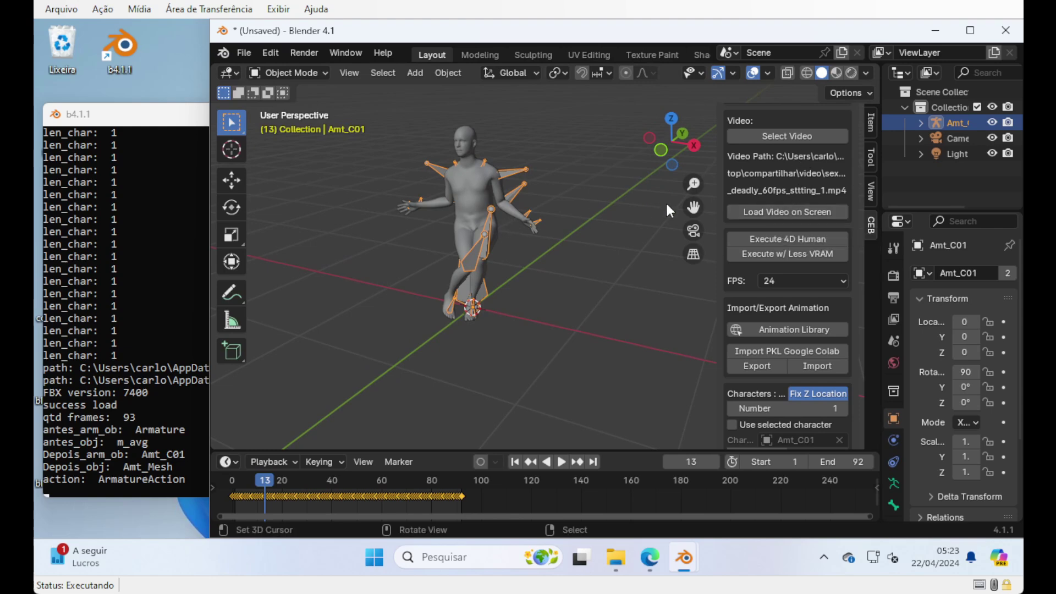
middle_click_drag(521, 237, 580, 227)
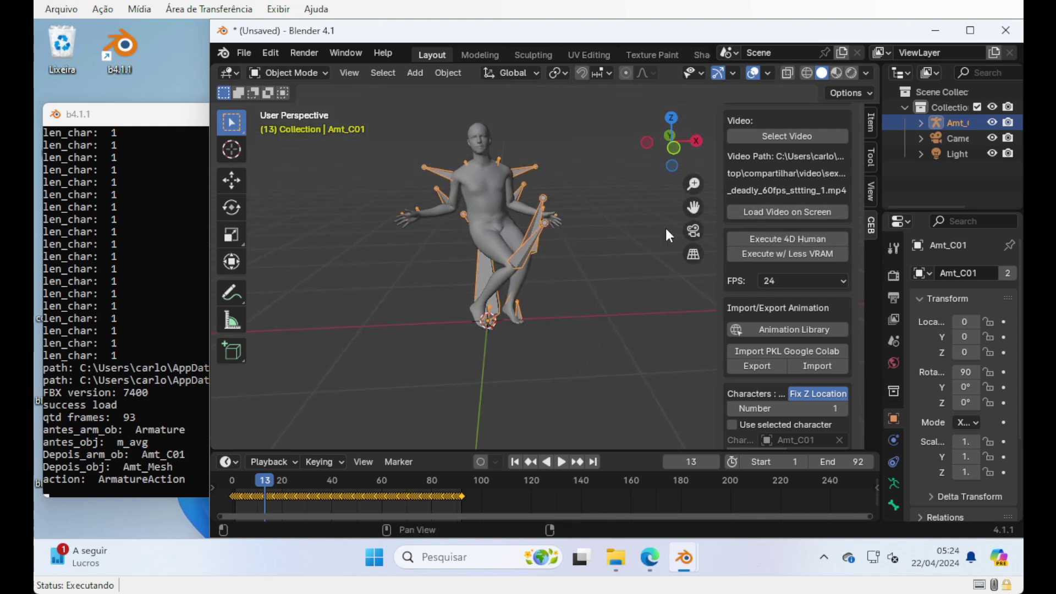
left_click(786, 214)
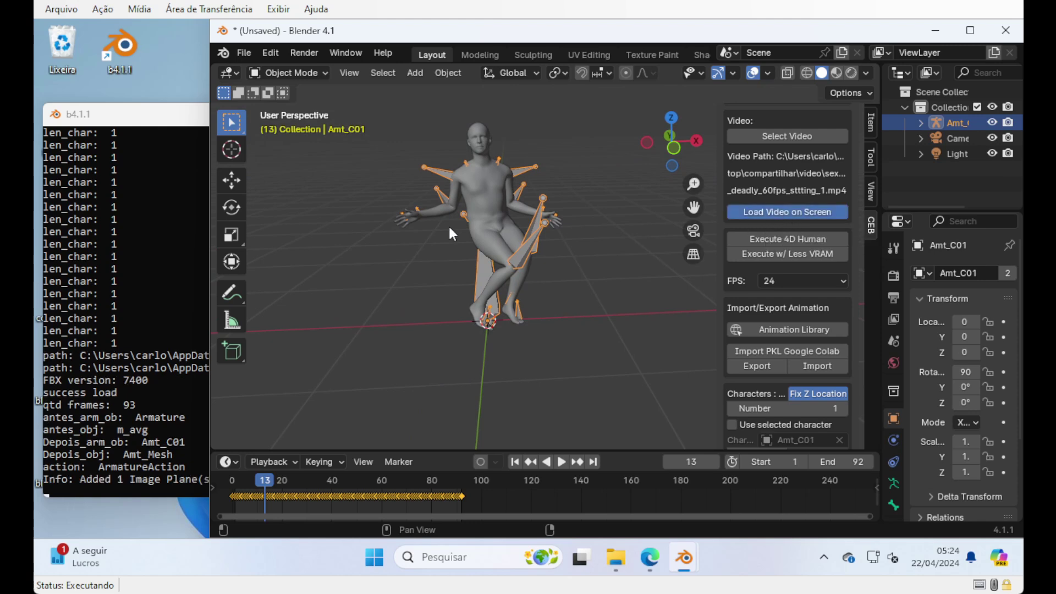
middle_click_drag(575, 274, 501, 293)
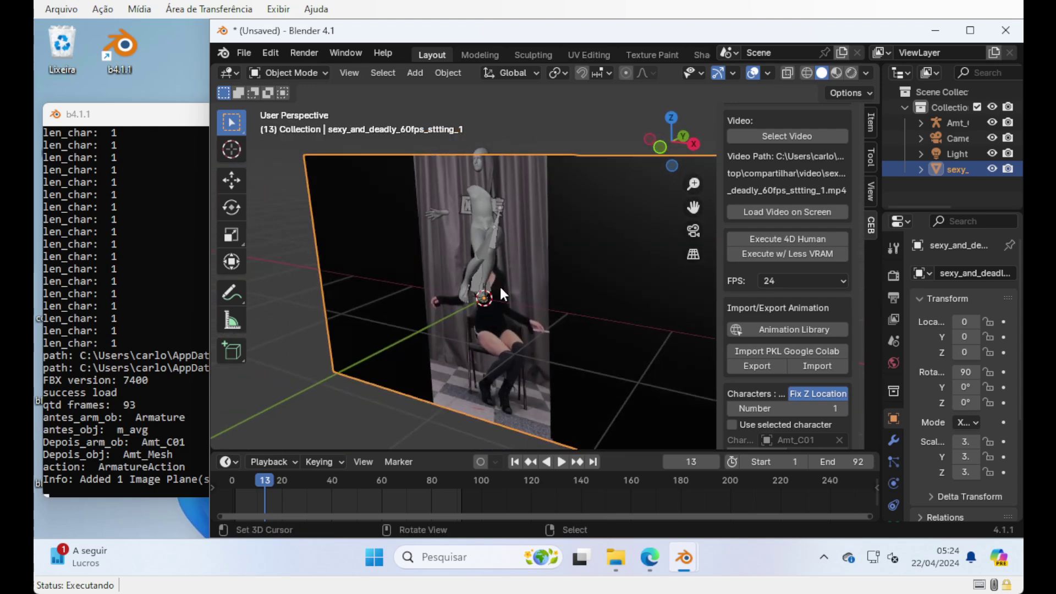
Step: Move the video plane along the Y axis so that it stands behind the character
key("shift+space")
key("g")
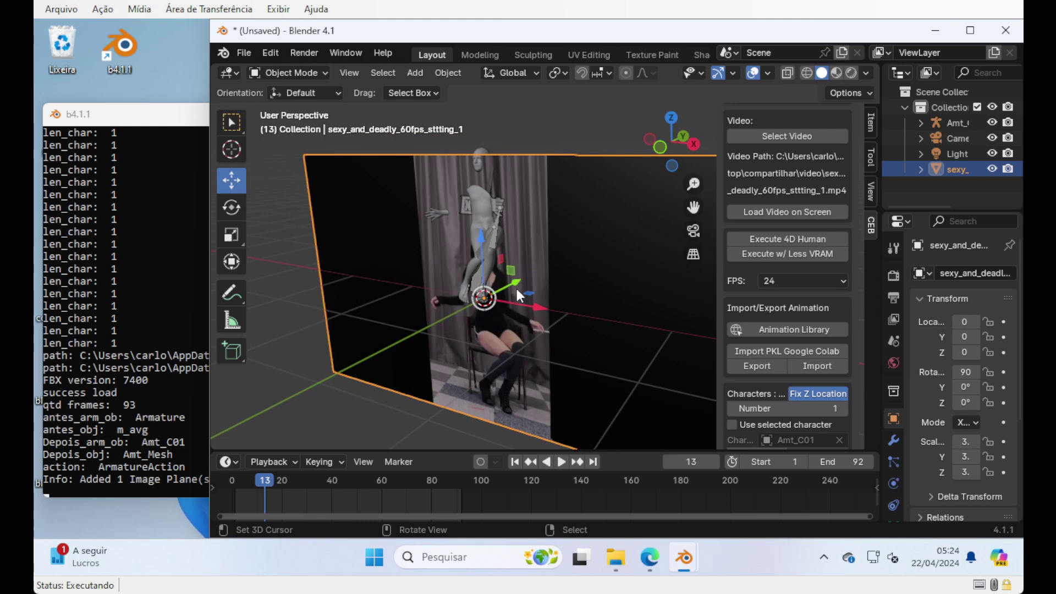
left_click_drag(515, 282, 573, 185)
middle_click_drag(572, 185, 559, 234)
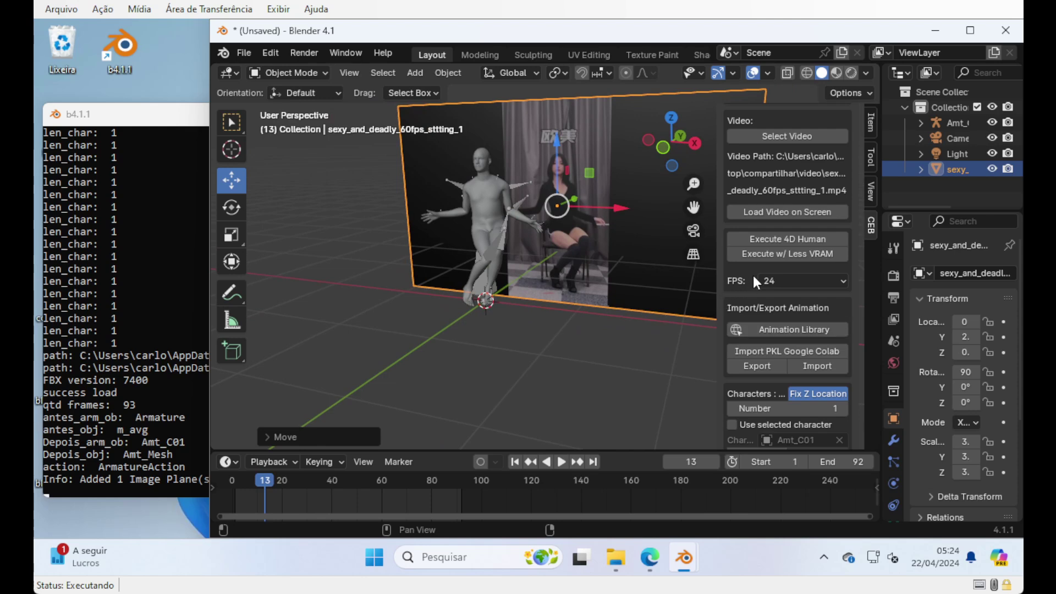
Step: Apply IK Control to the imported armature and try moving the right-hand IK control
scroll(754, 273, "down", 7)
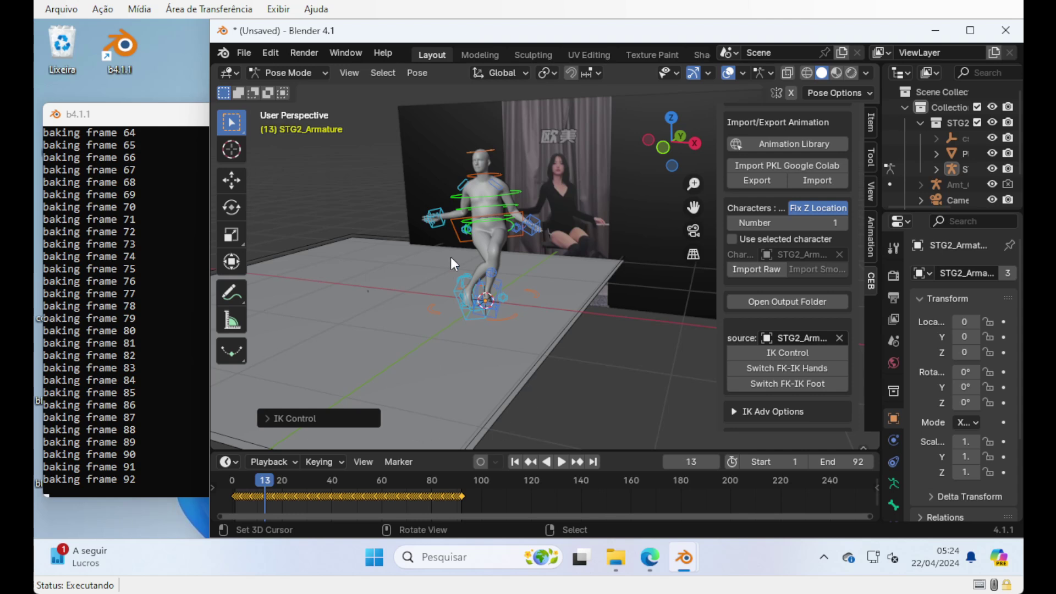
left_click(436, 217)
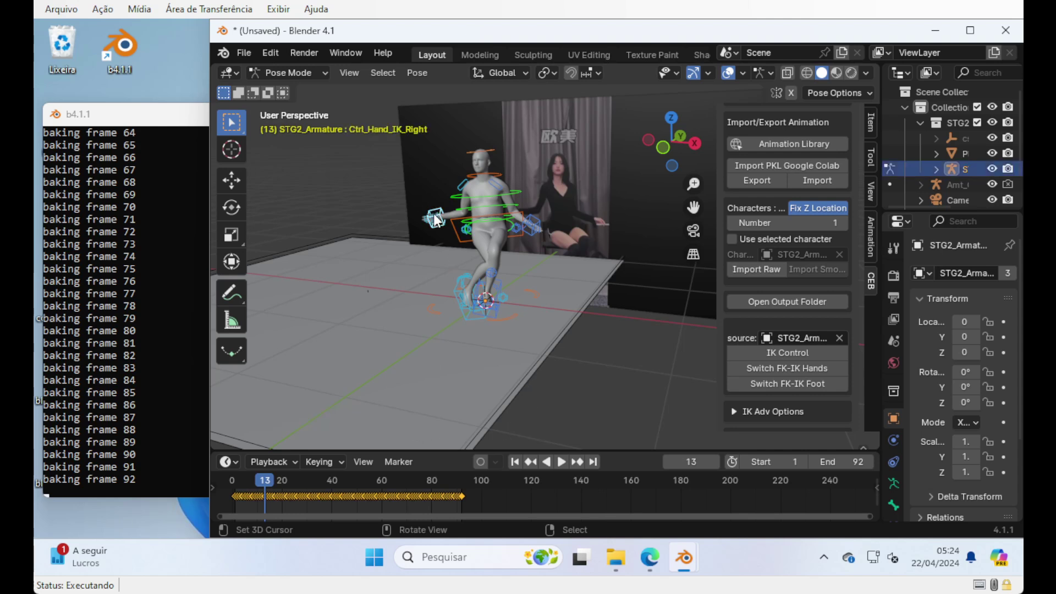
key("g")
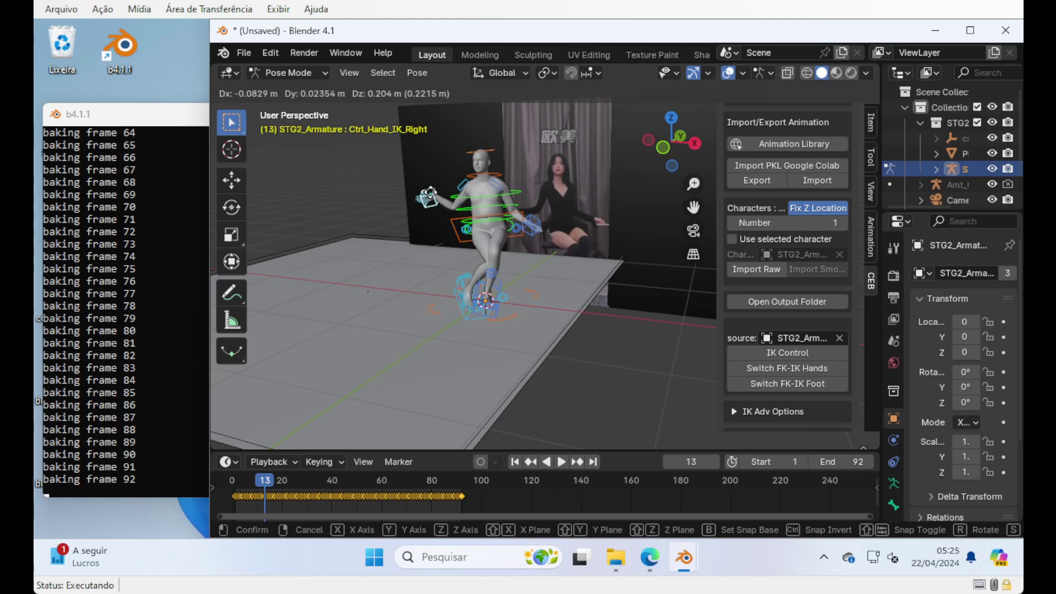
key("Escape")
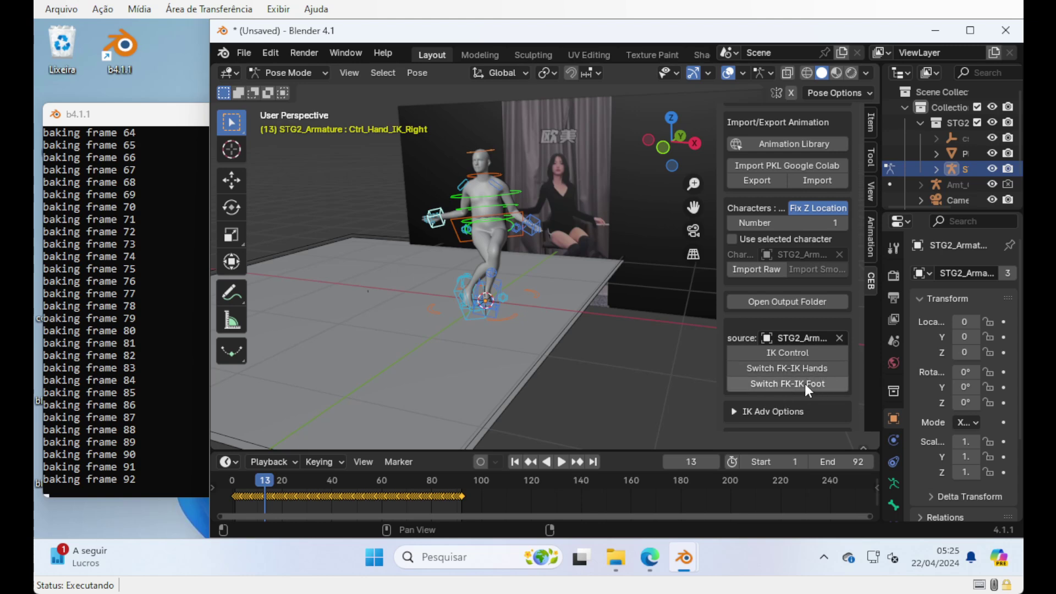
Step: Expand the IK Adv Options and look through the retarget, floor setup and foot lock tools
scroll(787, 367, "down", 4)
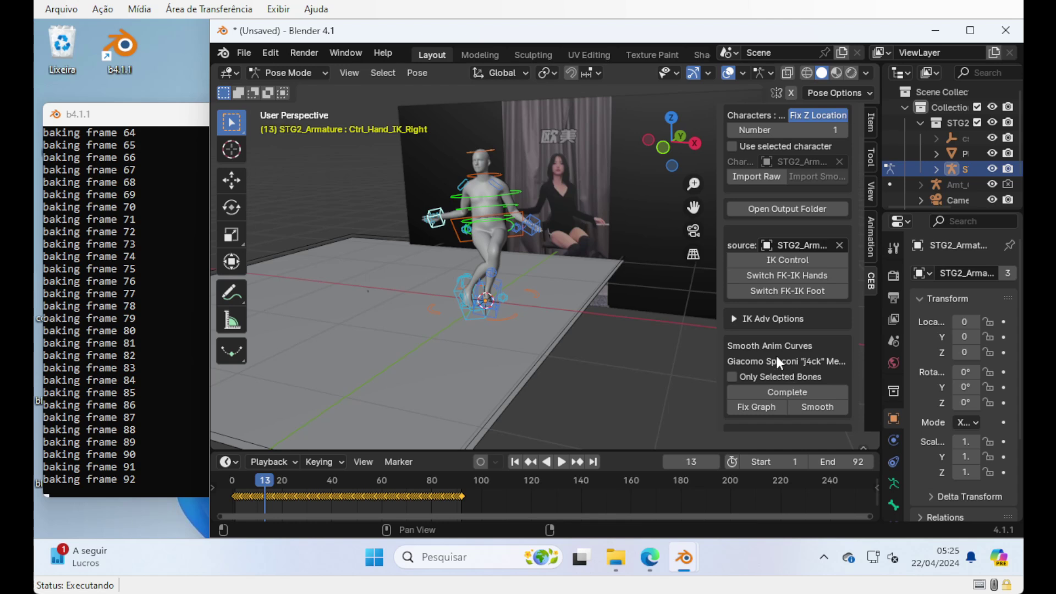
left_click(731, 318)
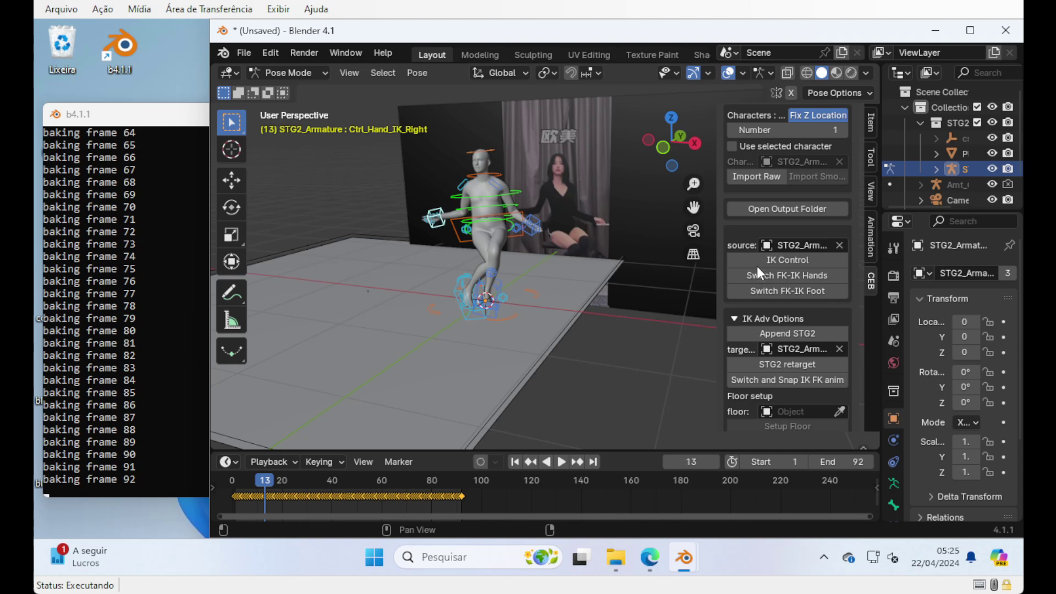
scroll(757, 266, "down", 5)
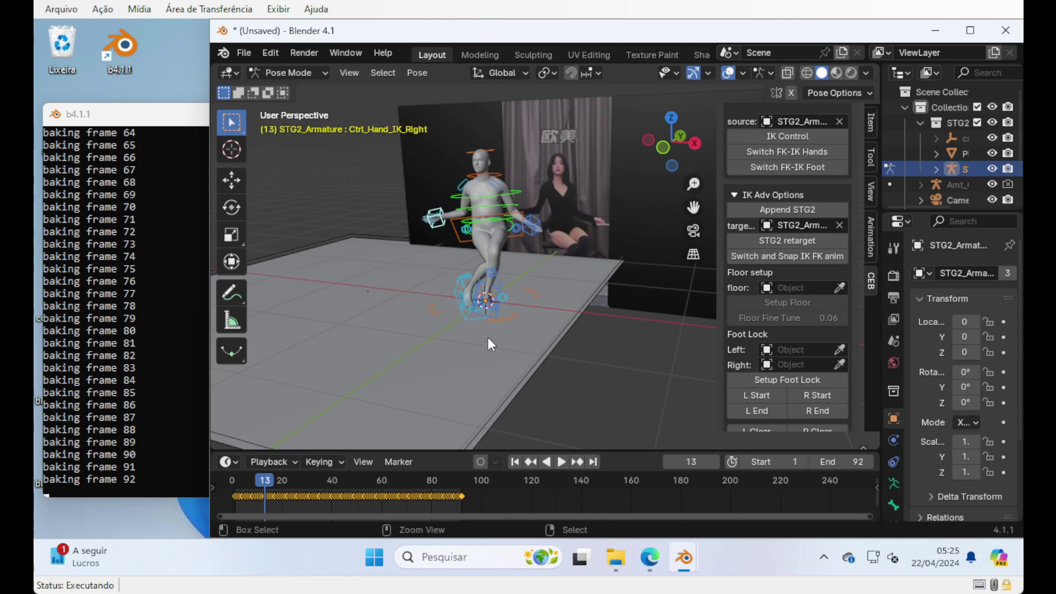
Step: Return to Object Mode, assign Plane.001 as the Floor setup object and lower it slightly along Z
key("ctrl+Tab")
left_click(528, 356)
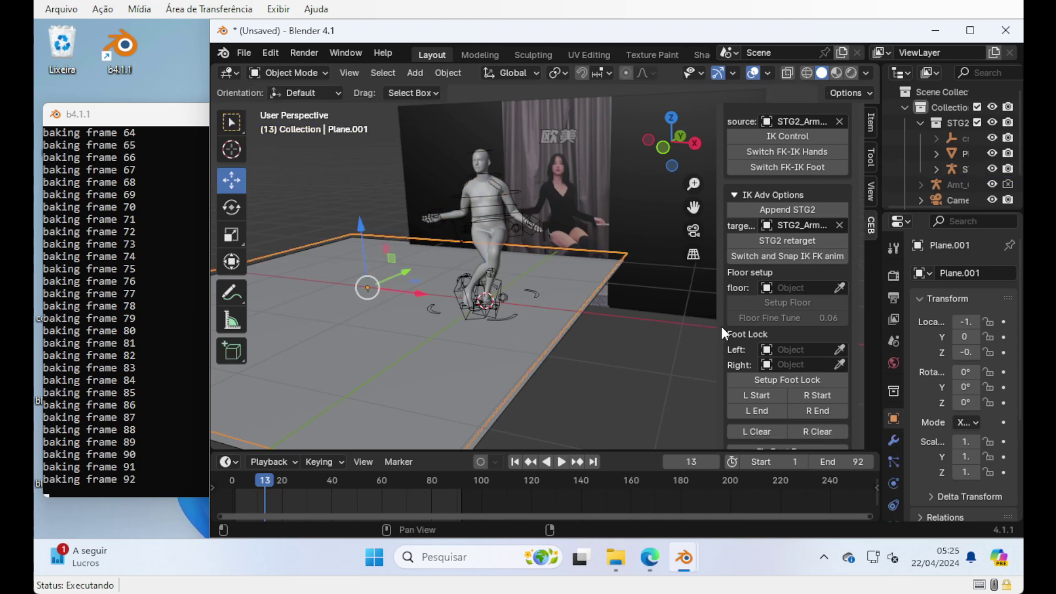
left_click(839, 287)
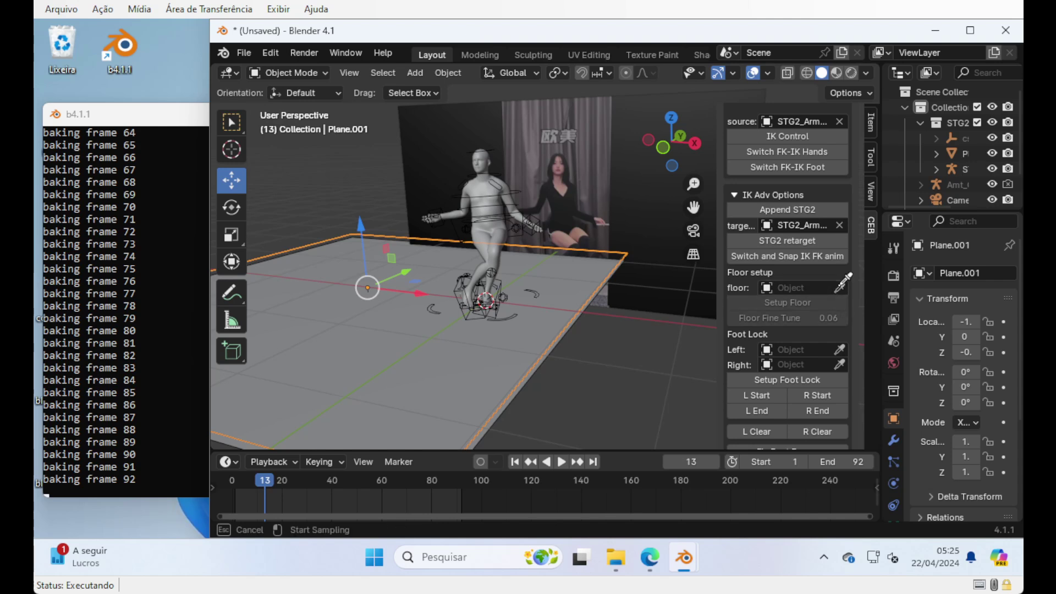
left_click(568, 322)
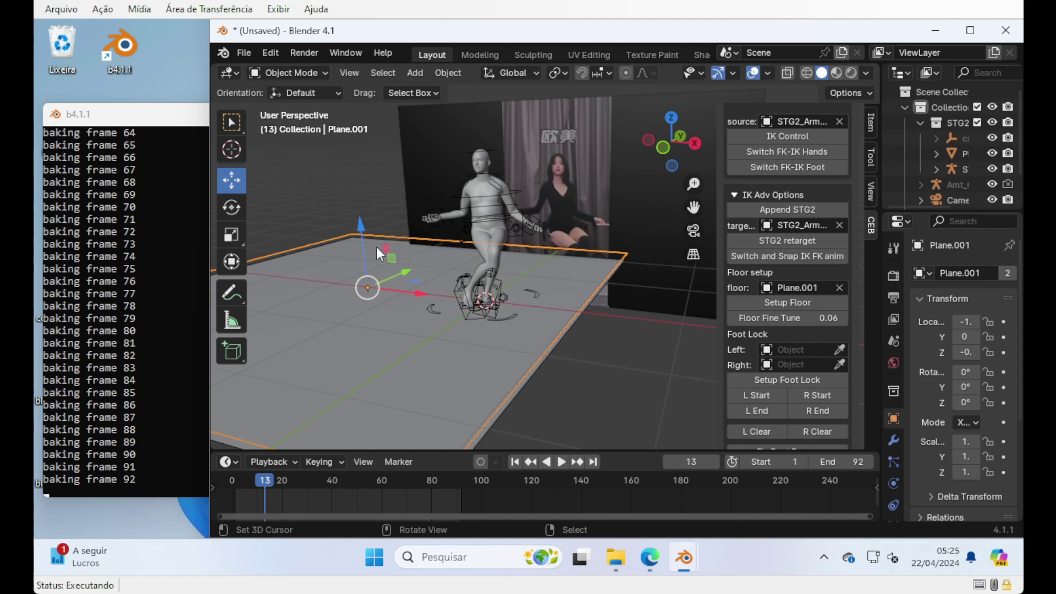
mouse_move(361, 226)
left_mouse_down()
mouse_move(361, 166)
mouse_move(368, 230)
left_mouse_up()
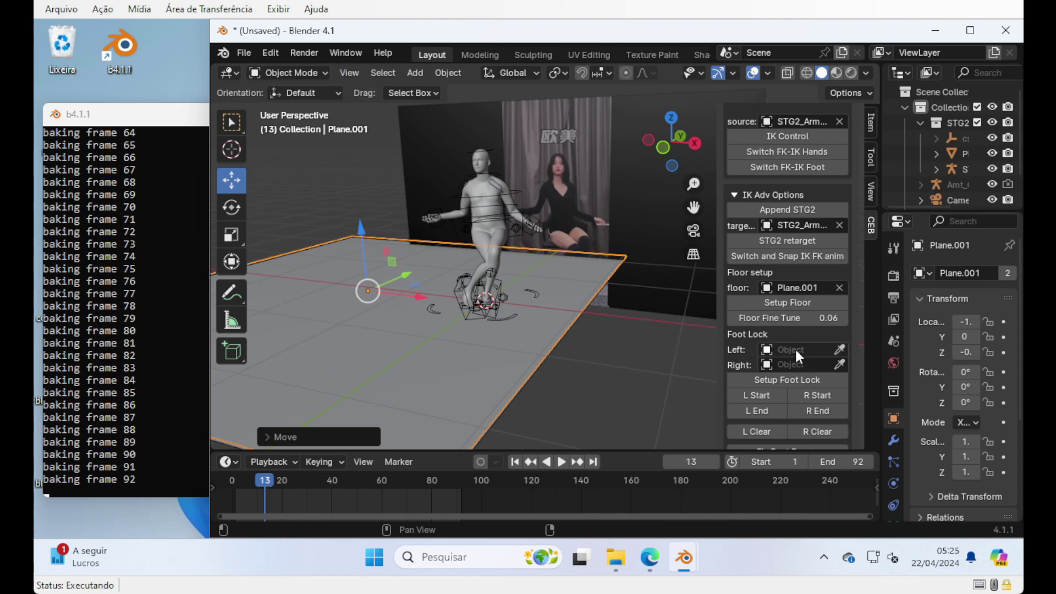
Step: Set up the foot lock empties for both feet and play through the animation to frame 61
scroll(795, 349, "down", 4)
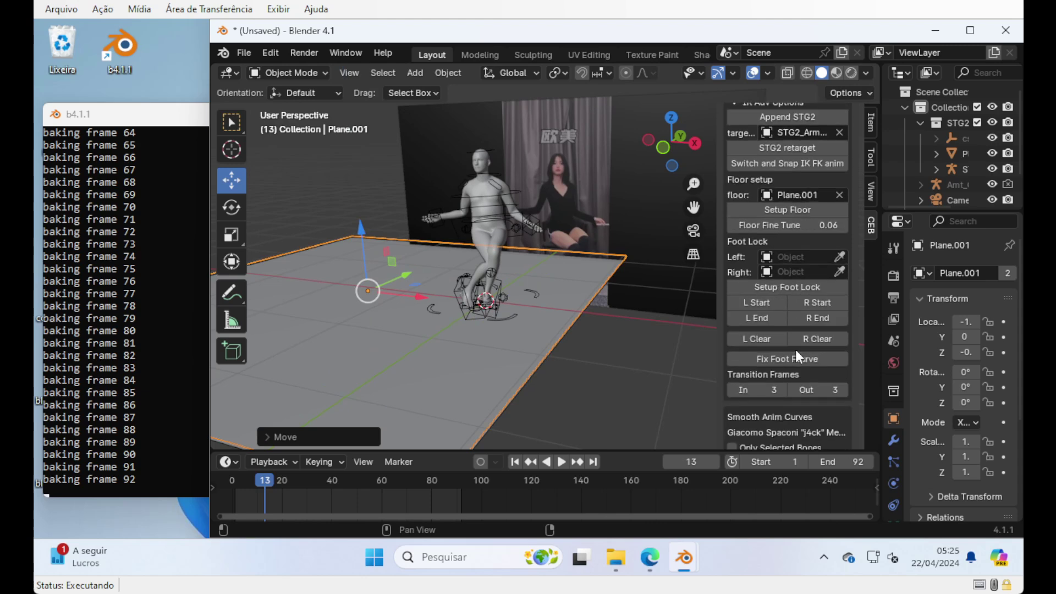
left_click(782, 283)
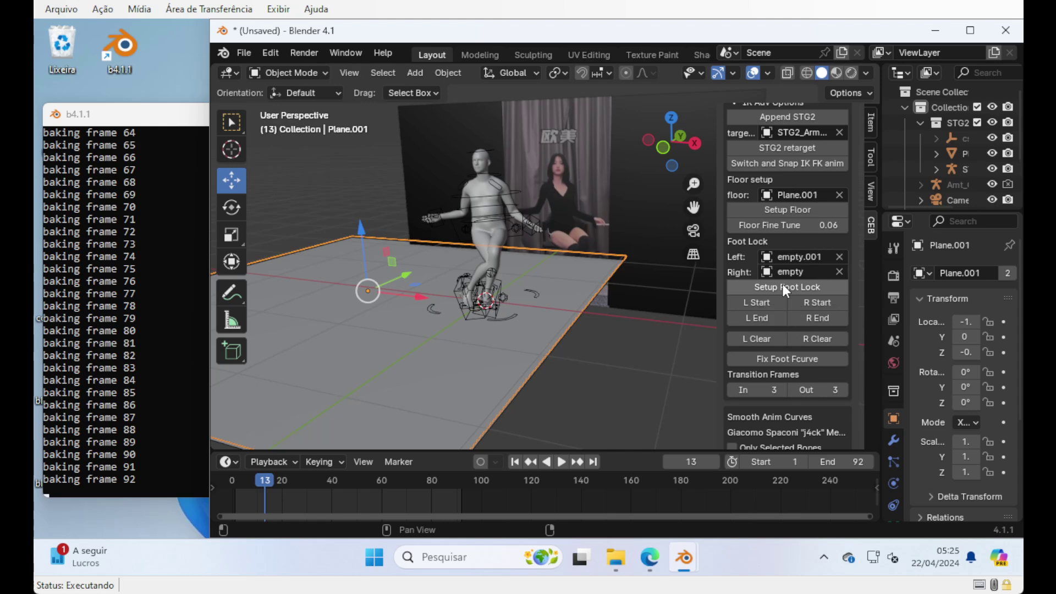
scroll(463, 327, "up", 3)
scroll(452, 347, "down", 1)
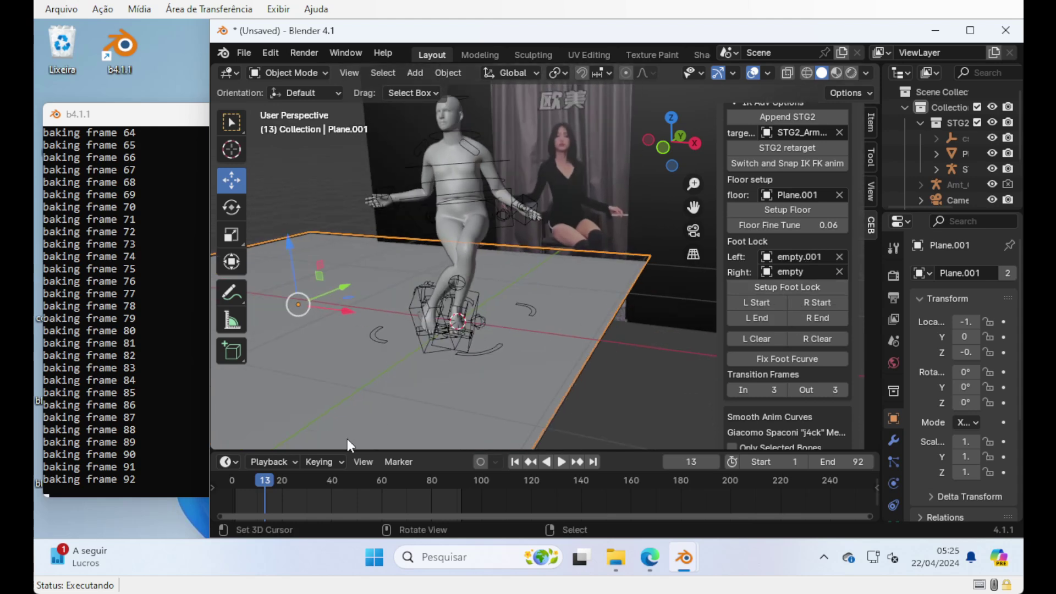
key("space")
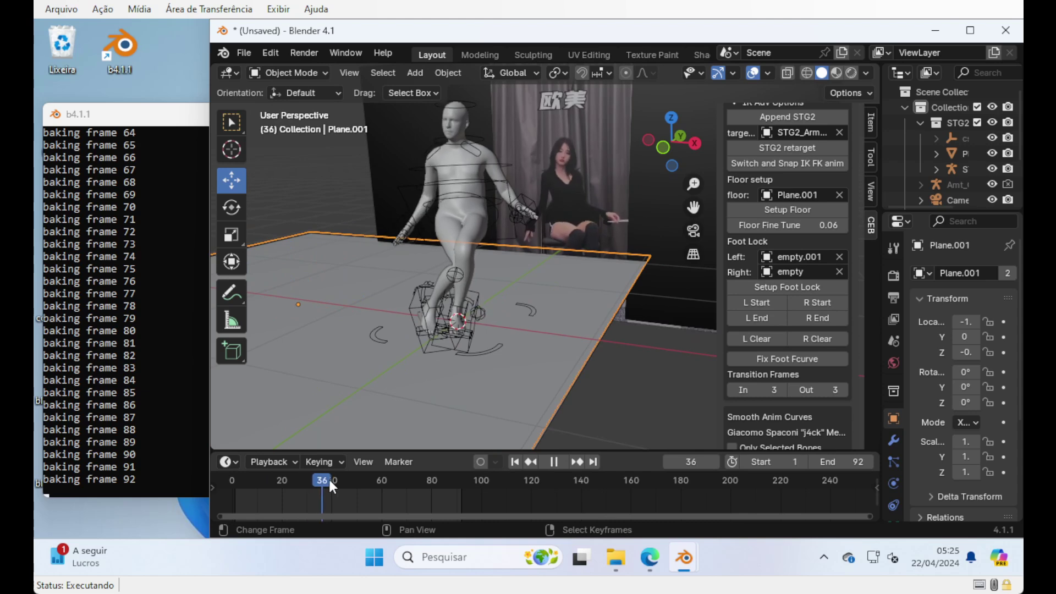
left_click_drag(230, 493, 384, 482)
key("space")
key("space")
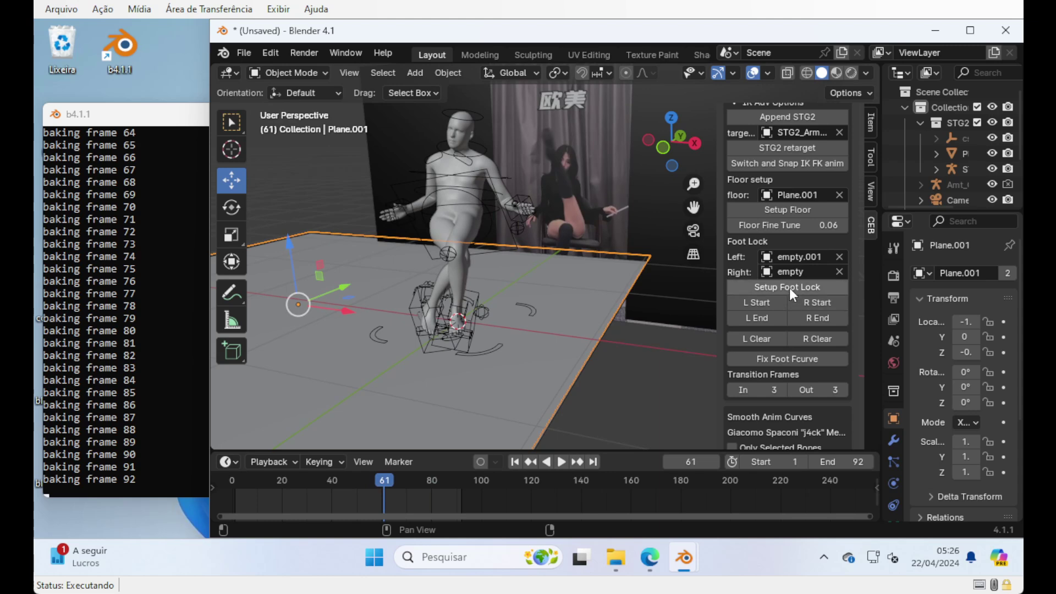
Step: Clear the foot lock on both feet at frame 61 and end the left foot lock at frame 47
left_click(748, 339)
left_click(813, 338)
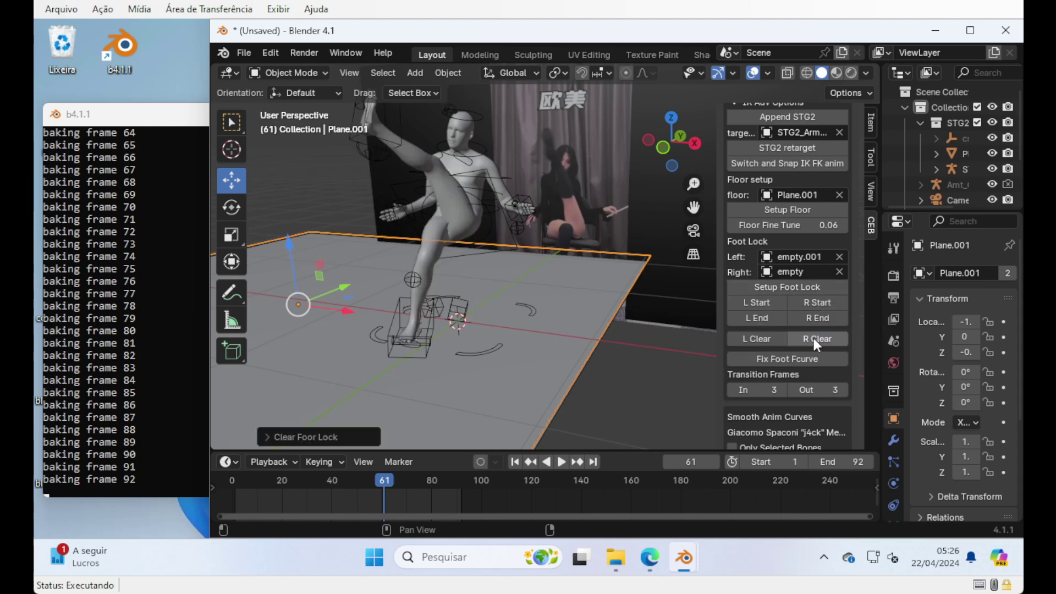
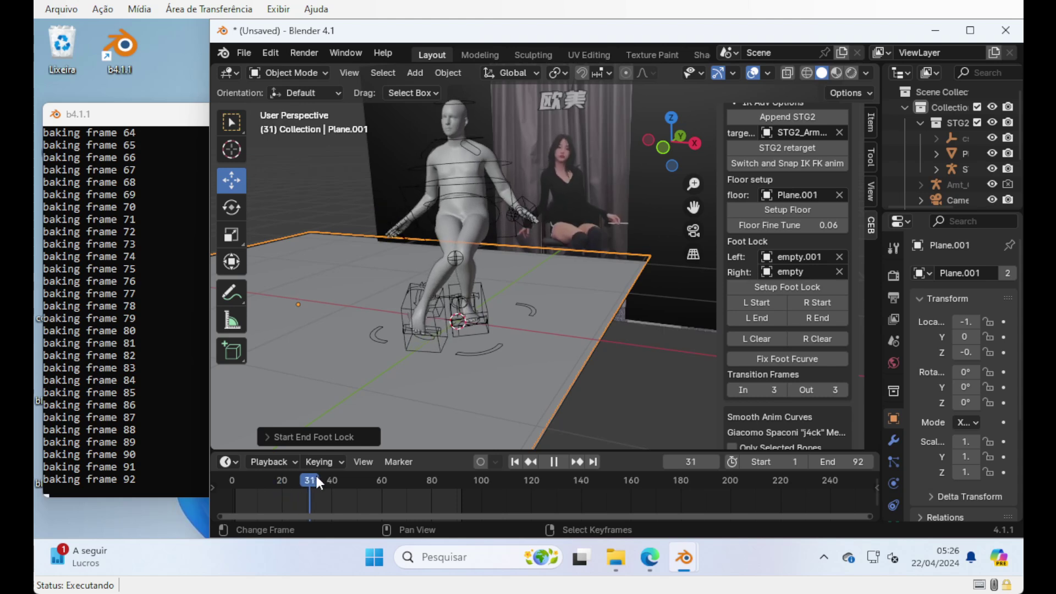
key("space")
left_click(751, 323)
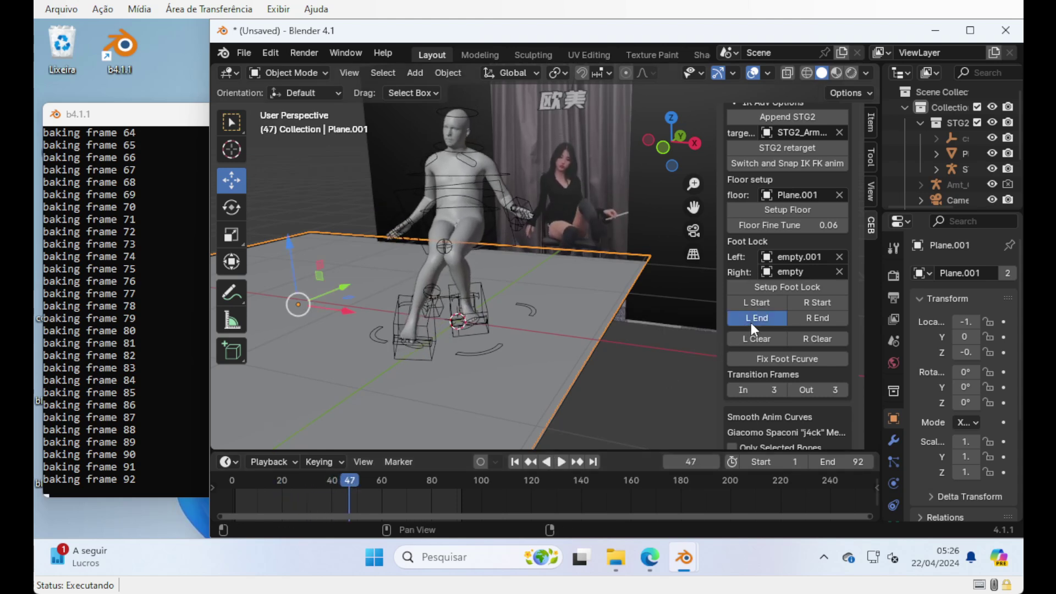
Step: Play and scrub the animation up to frame 67 to examine the left foot's motion past the lock end
key("space")
mouse_move(350, 477)
left_mouse_down()
mouse_move(267, 483)
mouse_move(369, 484)
left_mouse_up()
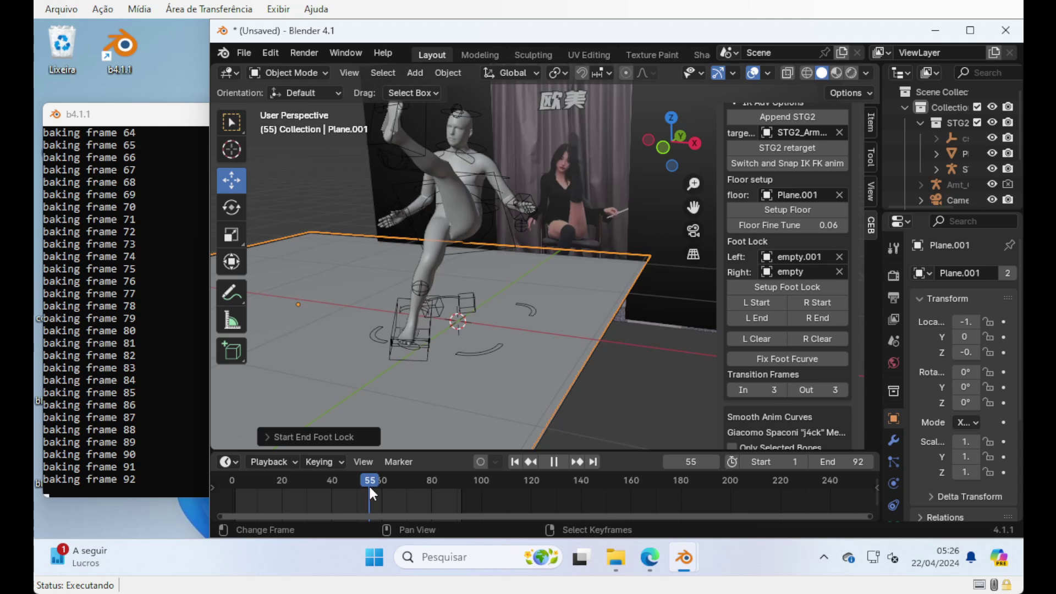
key("space")
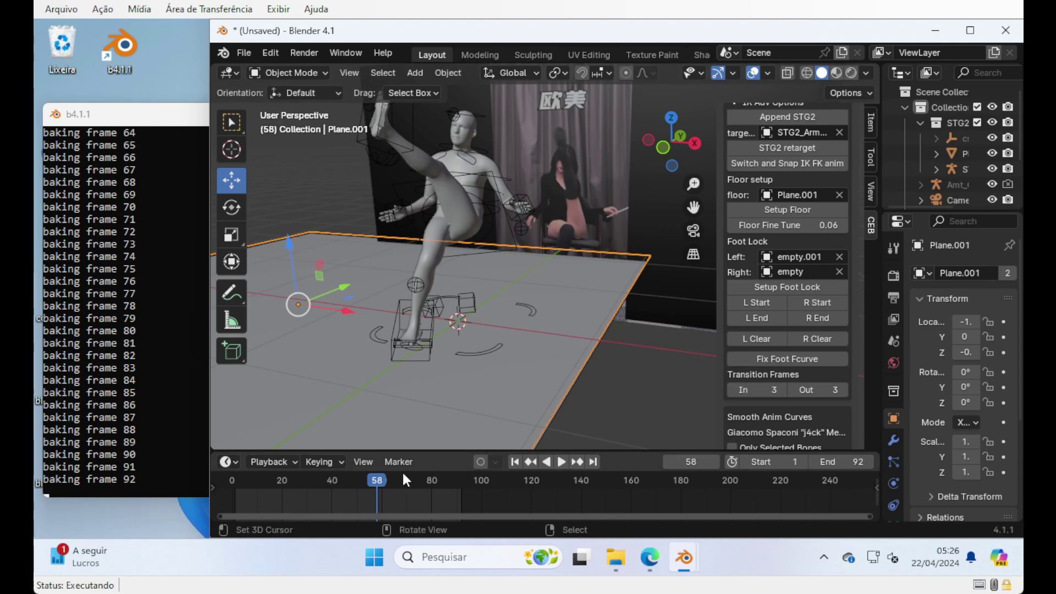
left_click_drag(375, 481, 399, 486)
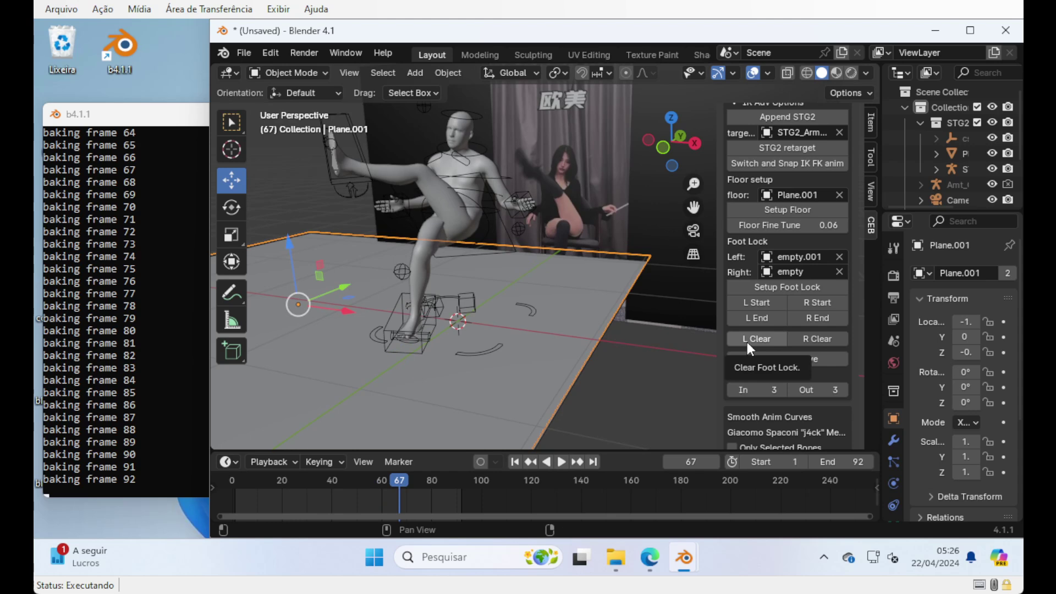
scroll(747, 343, "down", 3)
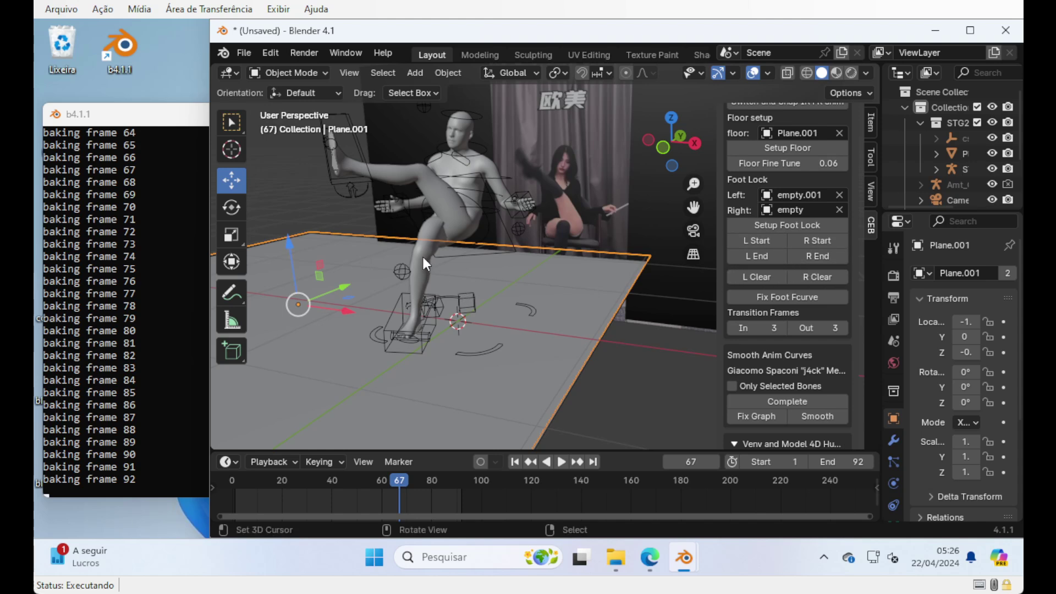
Step: Put the STG2 armature in Pose Mode and start a left foot lock at frame 78
left_click(362, 175)
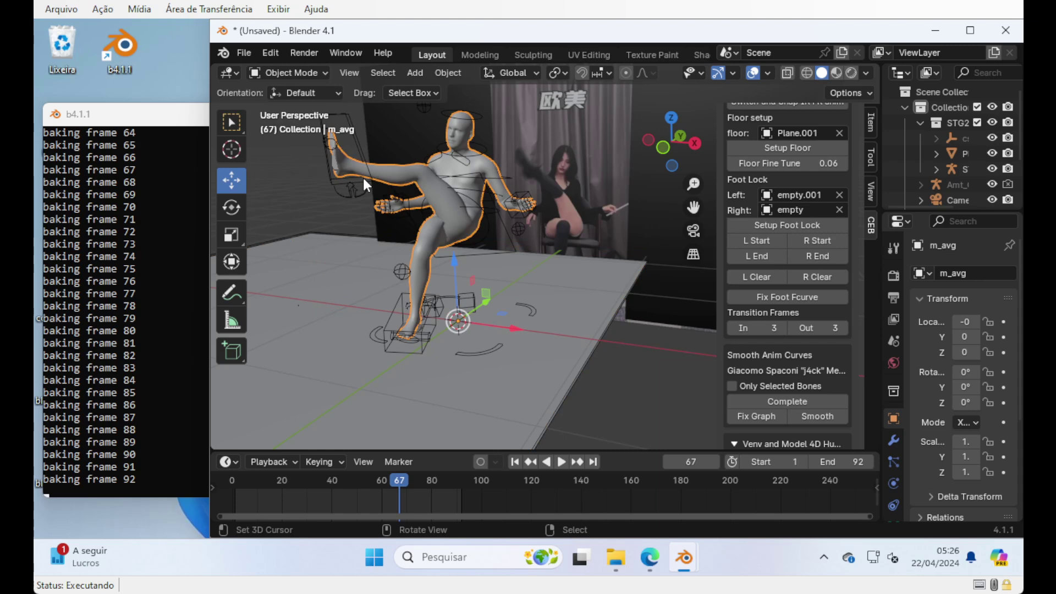
left_click(363, 179)
key("ctrl+Tab")
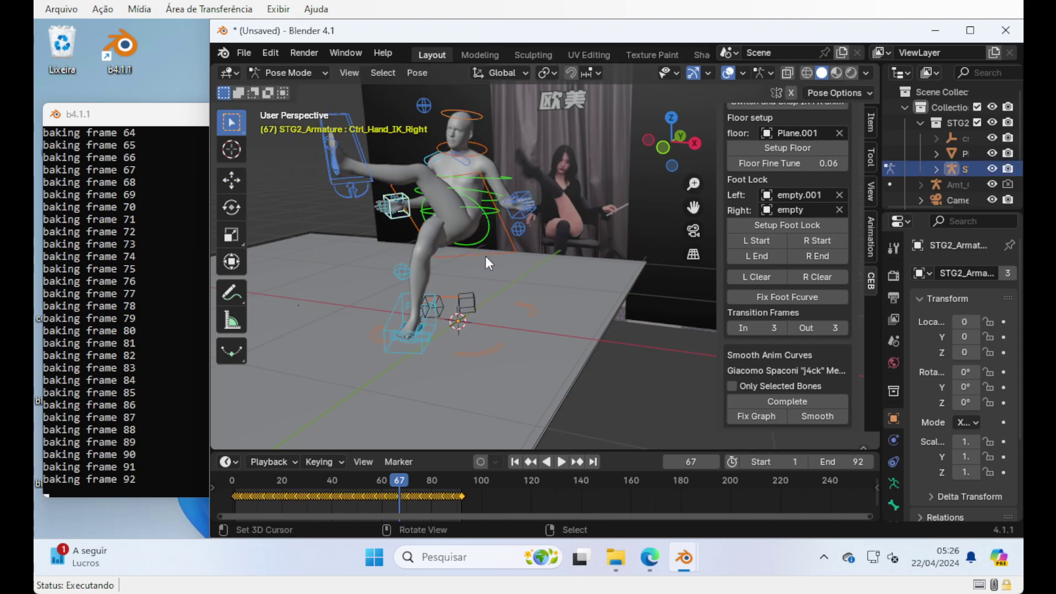
key("space")
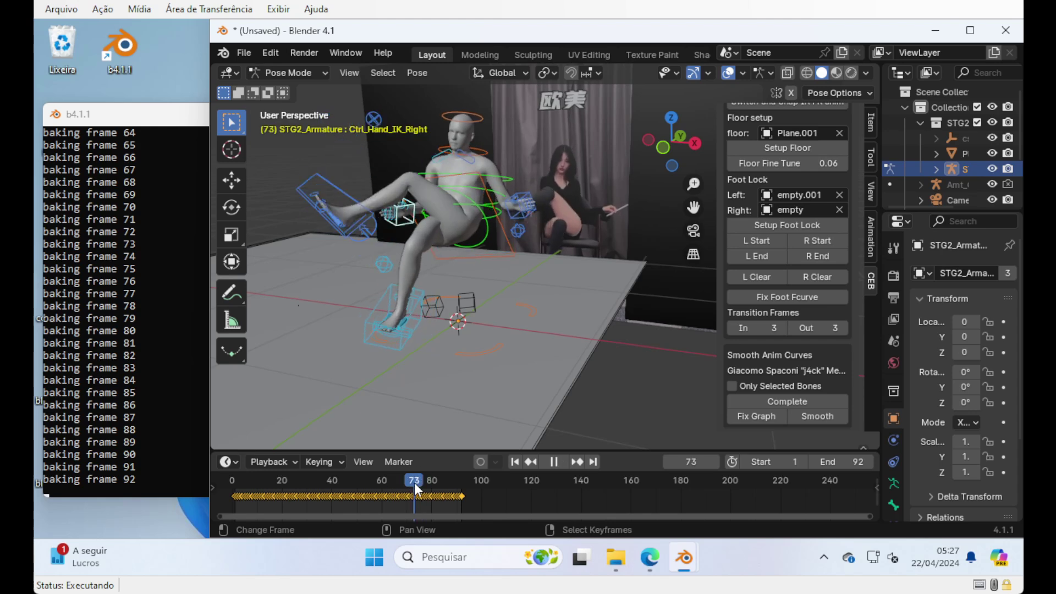
key("space")
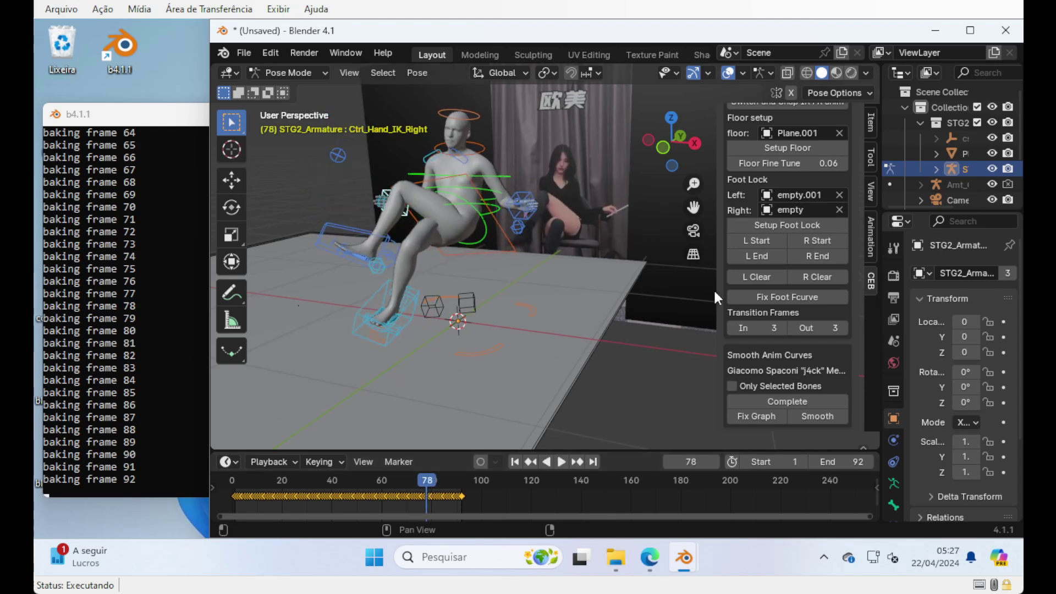
left_click(748, 240)
Step: End the second left foot lock at frame 89
key("space")
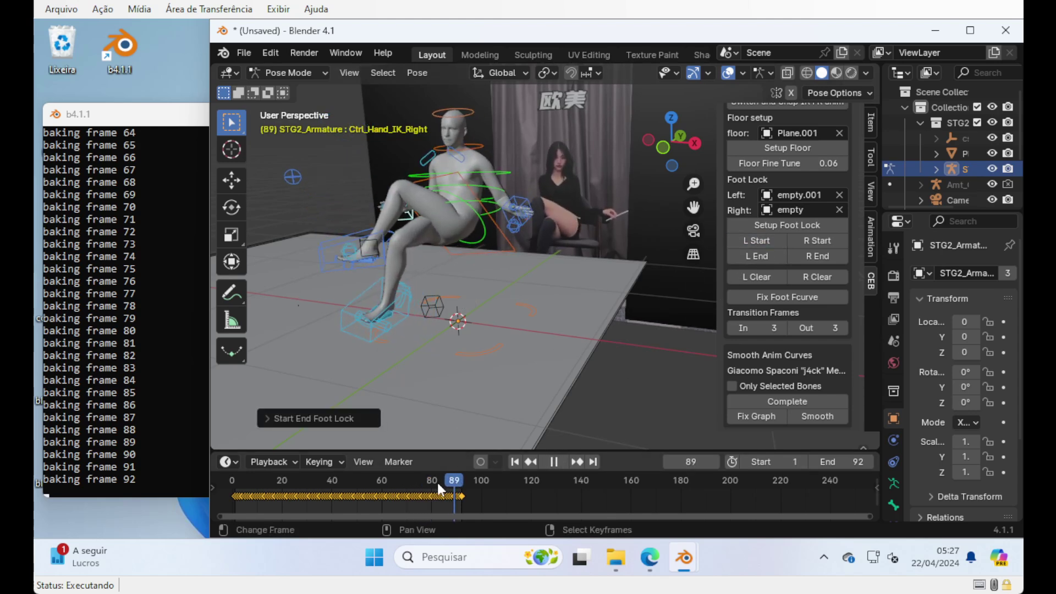
left_click(358, 483)
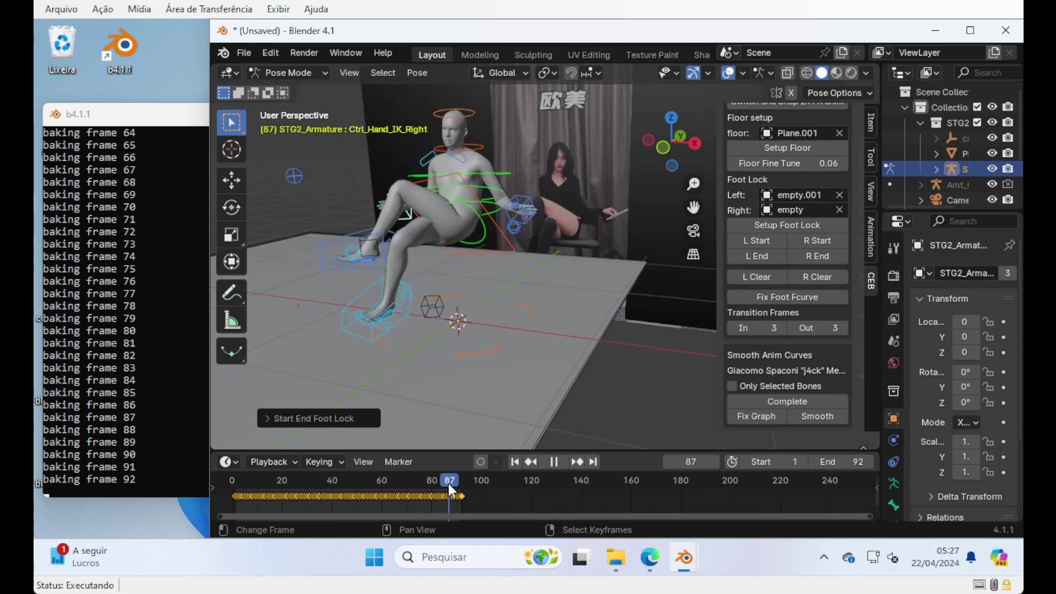
key("space")
left_click(753, 257)
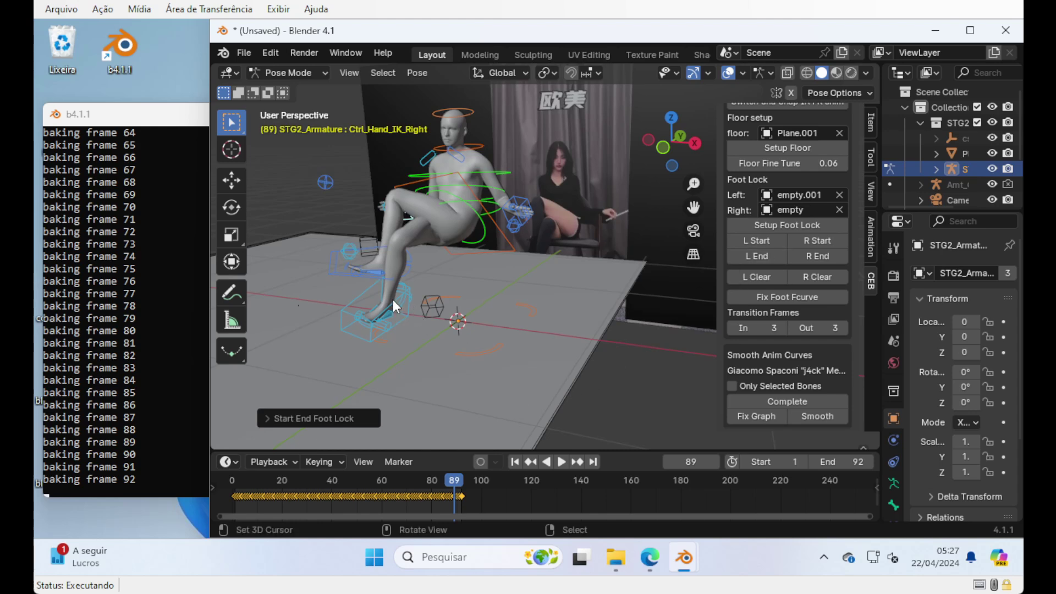
Step: Show the curves of the left foot lock empty in an enlarged Graph Editor and scrub to frame 46
left_click_drag(442, 485, 404, 482)
key("ctrl+Tab")
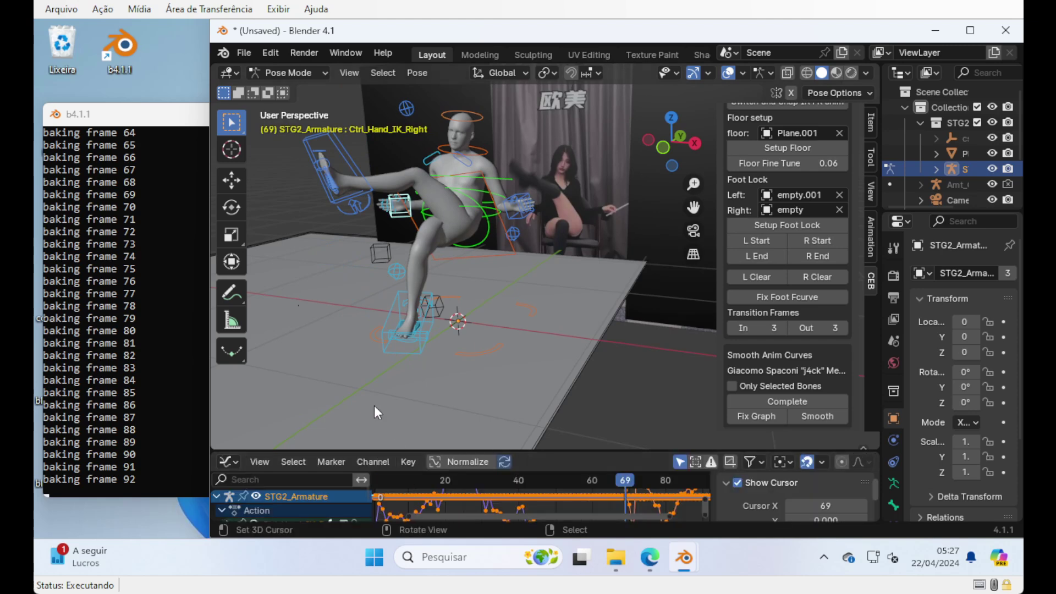
key("ctrl+Tab")
left_click(375, 251)
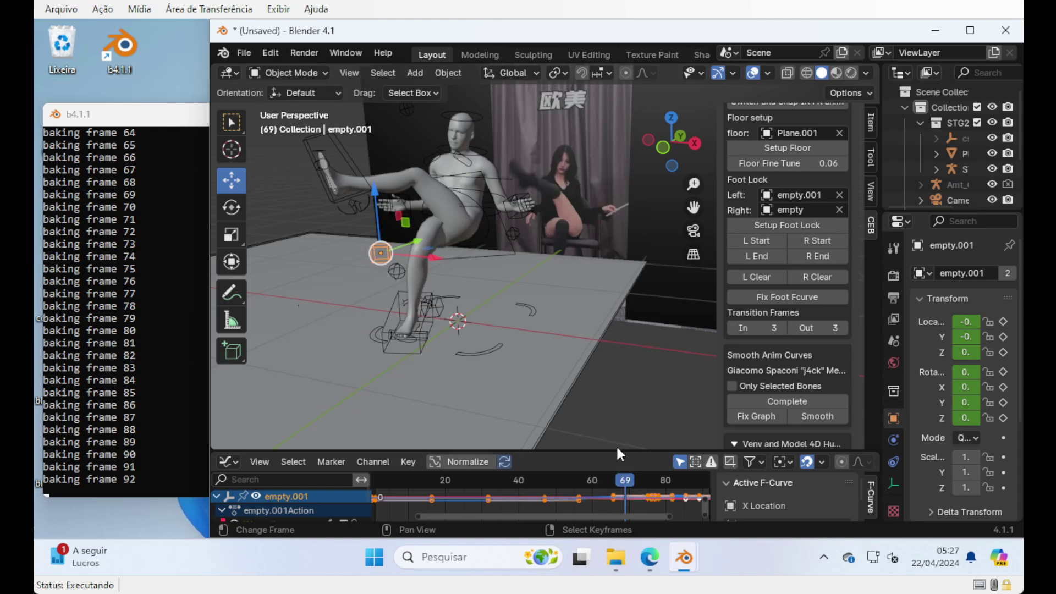
left_click_drag(618, 452, 520, 439)
scroll(560, 478, "up", 2)
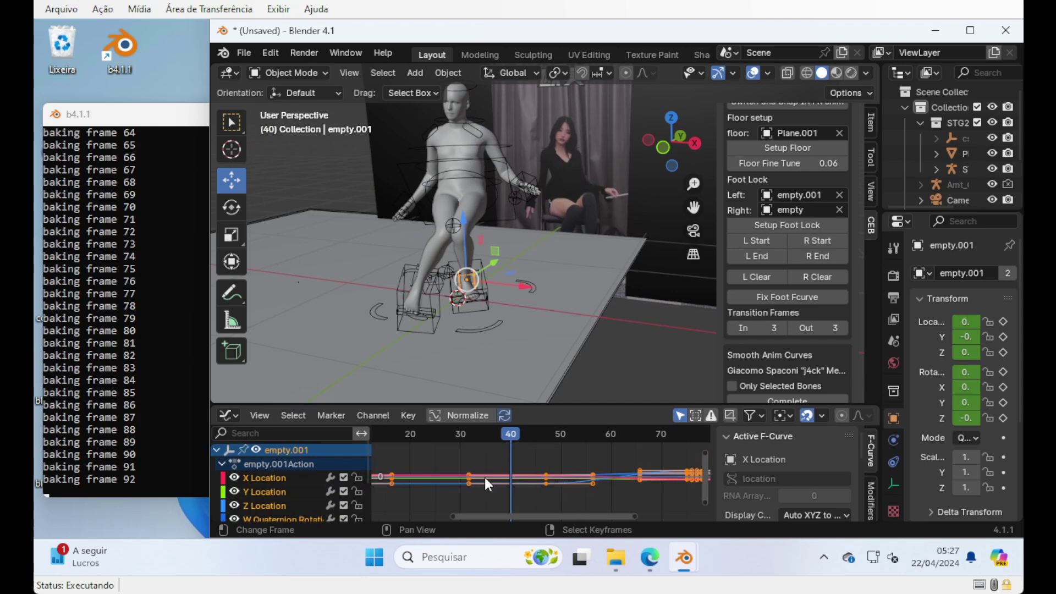
mouse_move(507, 432)
left_mouse_down()
mouse_move(562, 433)
mouse_move(504, 438)
left_mouse_up()
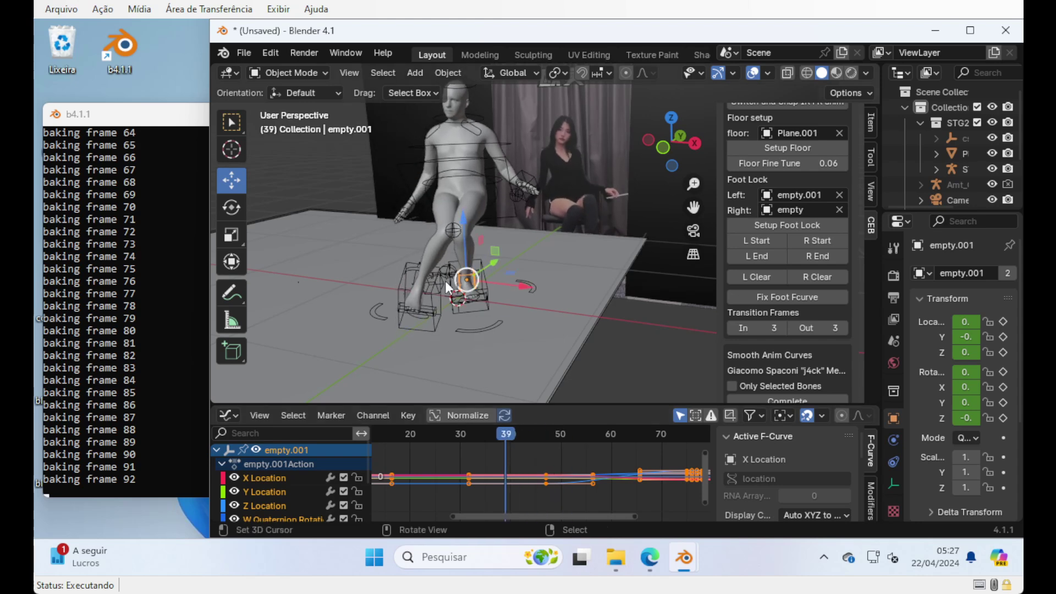
left_click_drag(502, 432, 538, 457)
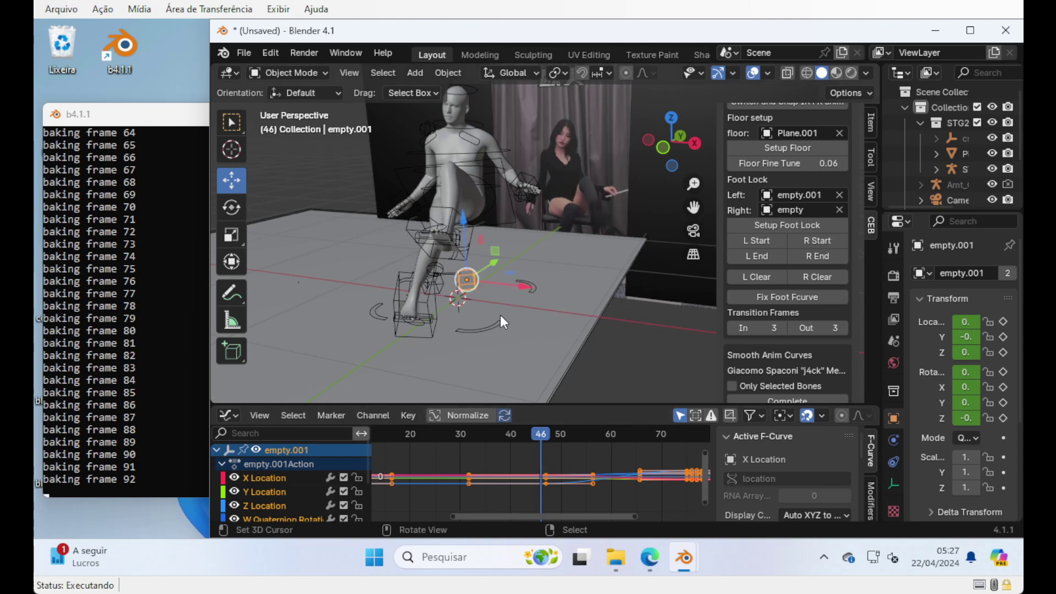
Step: Select the left foot IK control in Pose Mode, isolate its Influence curve and go to frame 45
left_click(410, 224)
key("ctrl+Tab")
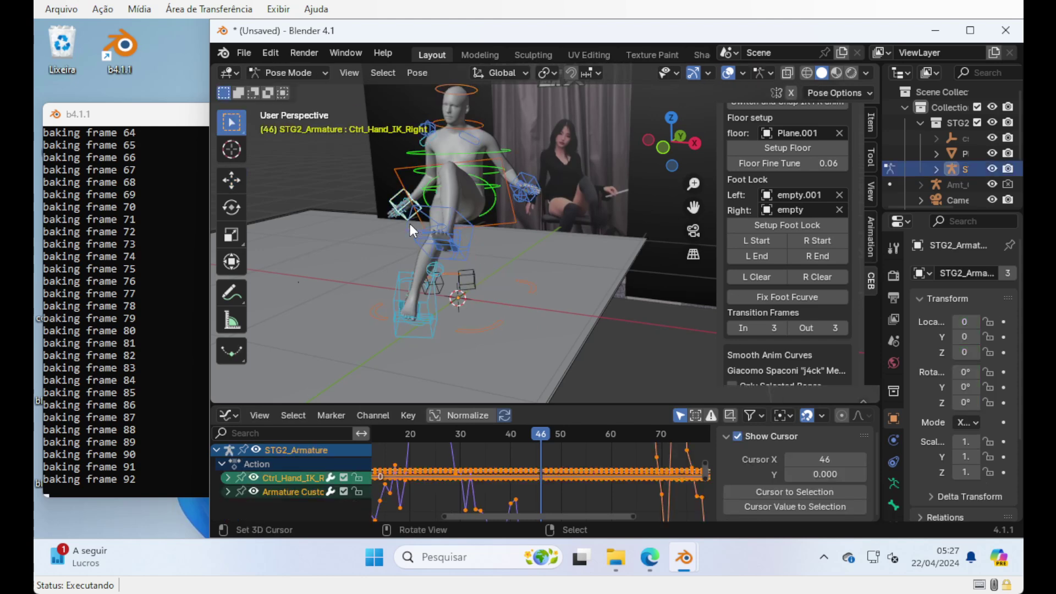
left_click(473, 226)
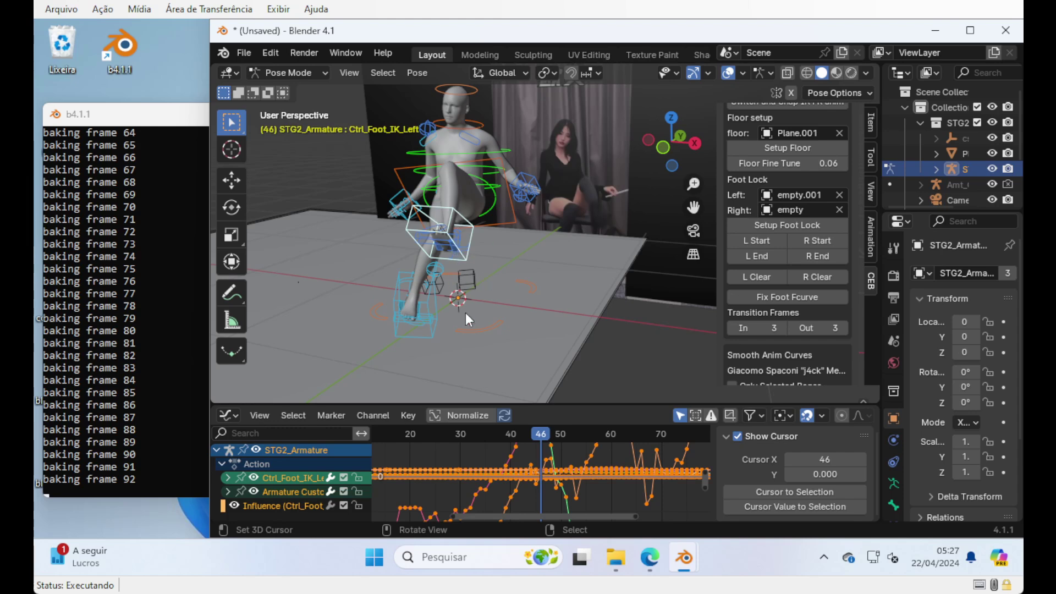
scroll(333, 478, "down", 1)
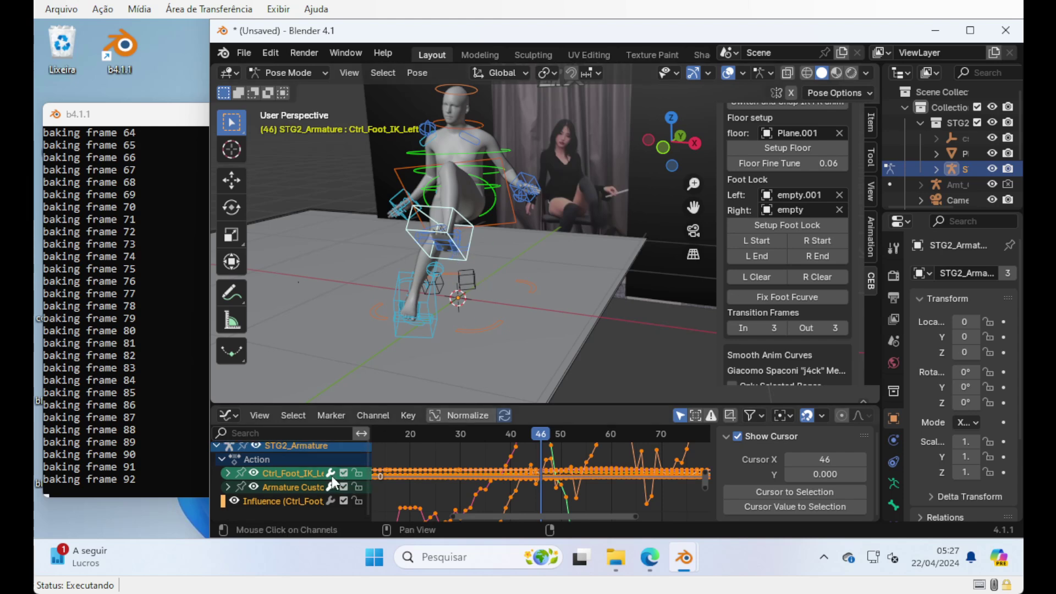
left_click(284, 500)
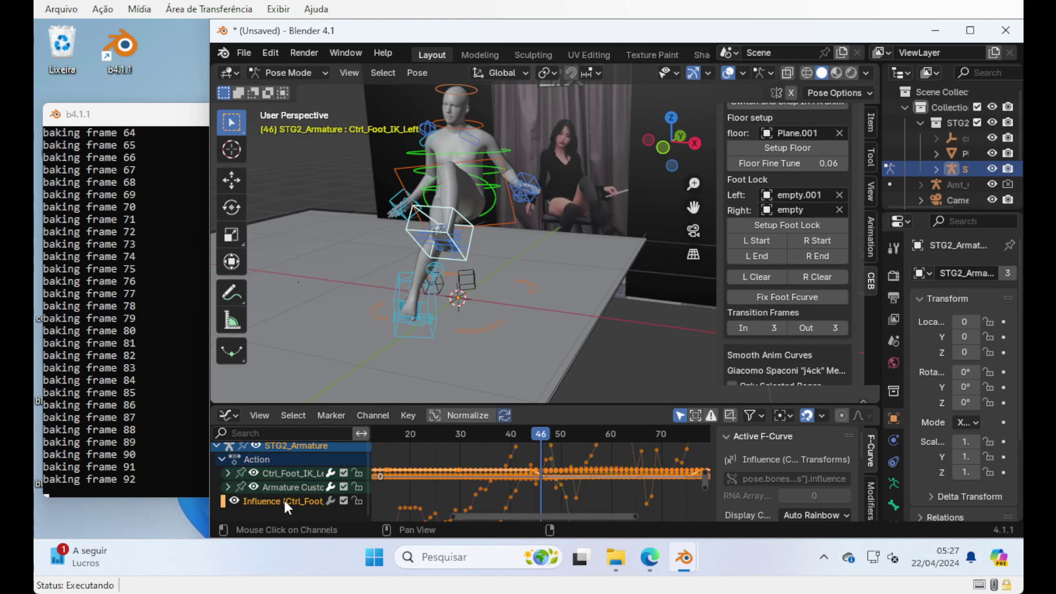
key("shift+h")
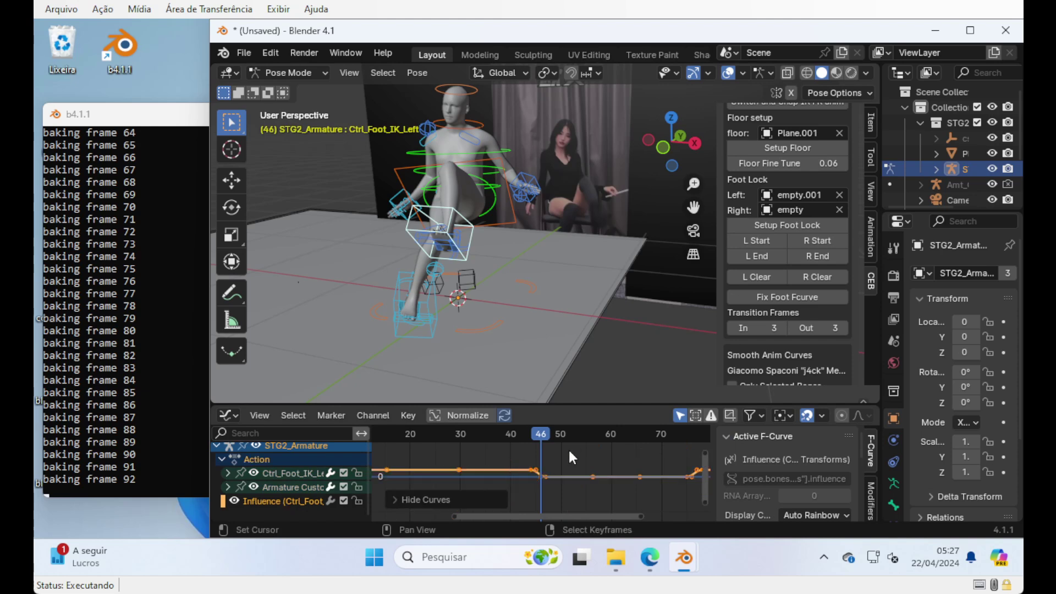
scroll(540, 476, "up", 5)
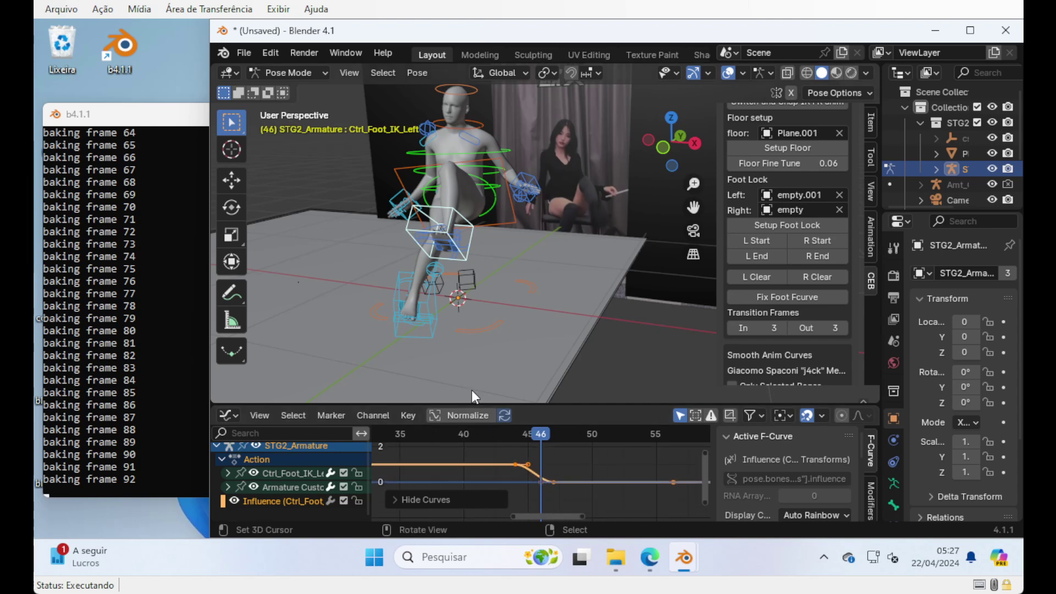
mouse_move(542, 430)
left_mouse_down()
mouse_move(520, 432)
mouse_move(540, 431)
mouse_move(528, 433)
left_mouse_up()
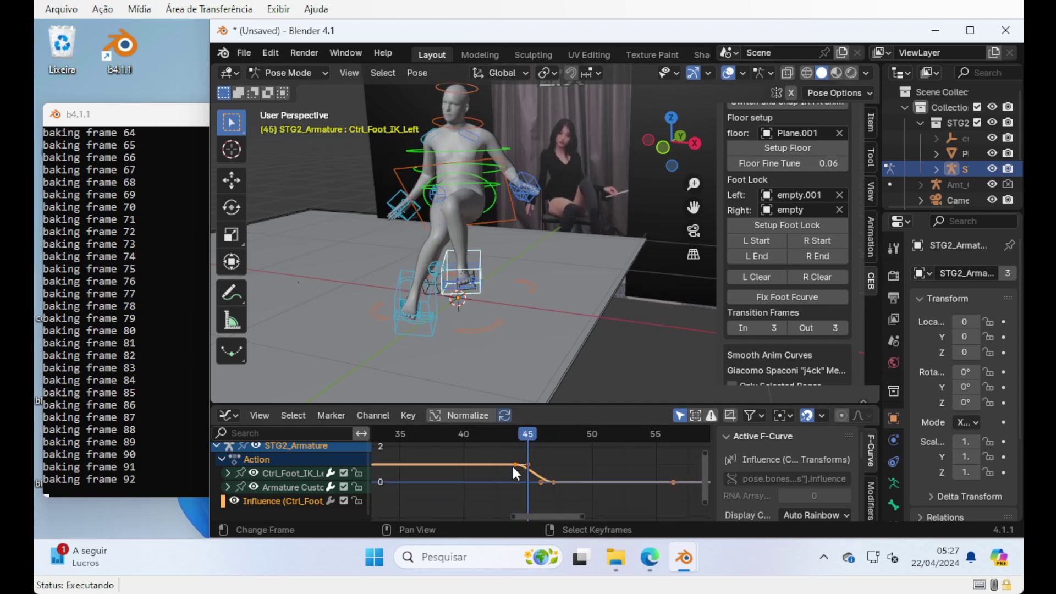
Step: Move the start keyframe of the left foot's Influence fall-off earlier to about frame 37 and scrub to frame 44
left_click(513, 464)
key("g")
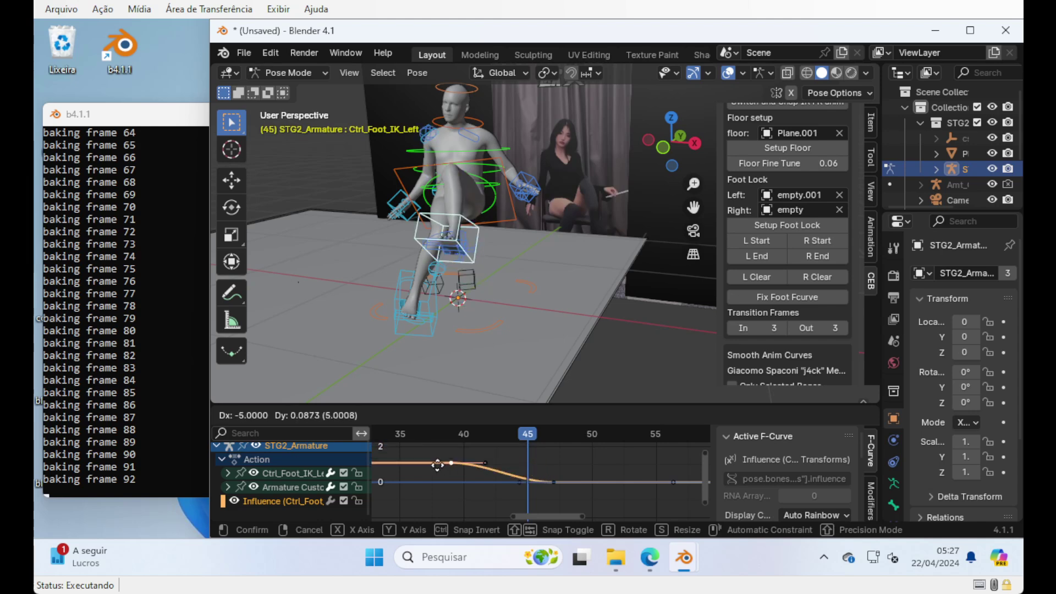
left_click(417, 459)
mouse_move(526, 437)
left_mouse_down()
mouse_move(485, 440)
mouse_move(535, 437)
mouse_move(513, 443)
left_mouse_up()
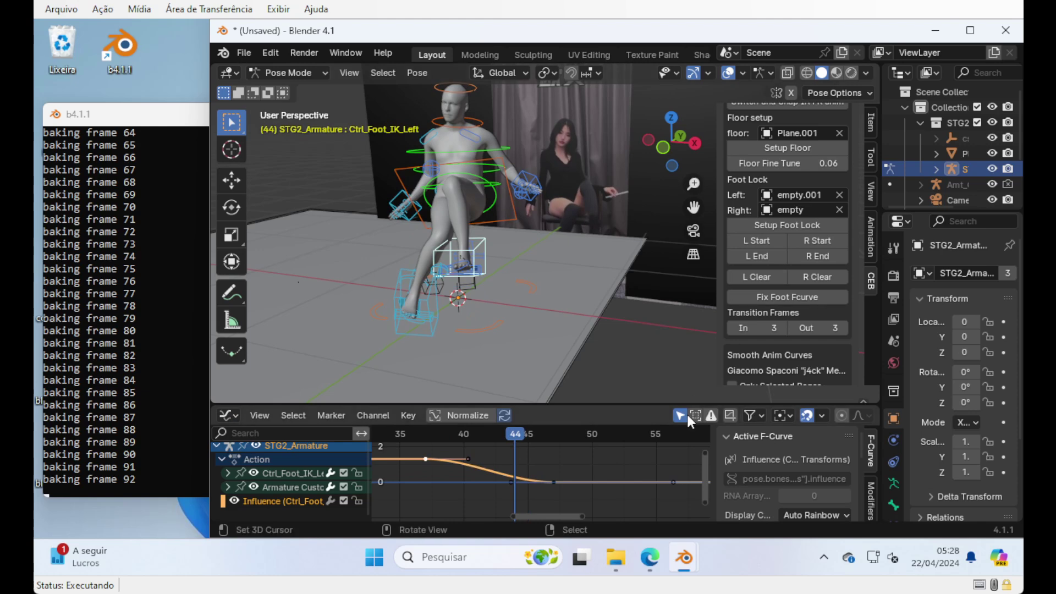
Step: Shrink the Graph Editor, switch from the 4D Humans section to SLAHMR, and examine its options together with the IK Control ones
left_click_drag(688, 407, 706, 448)
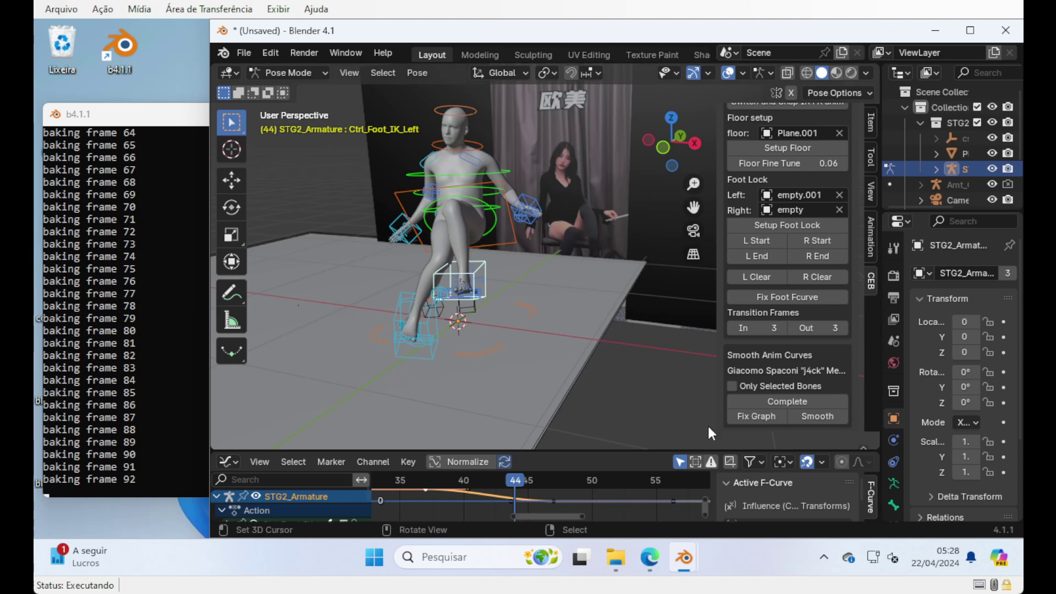
scroll(816, 331, "up", 15)
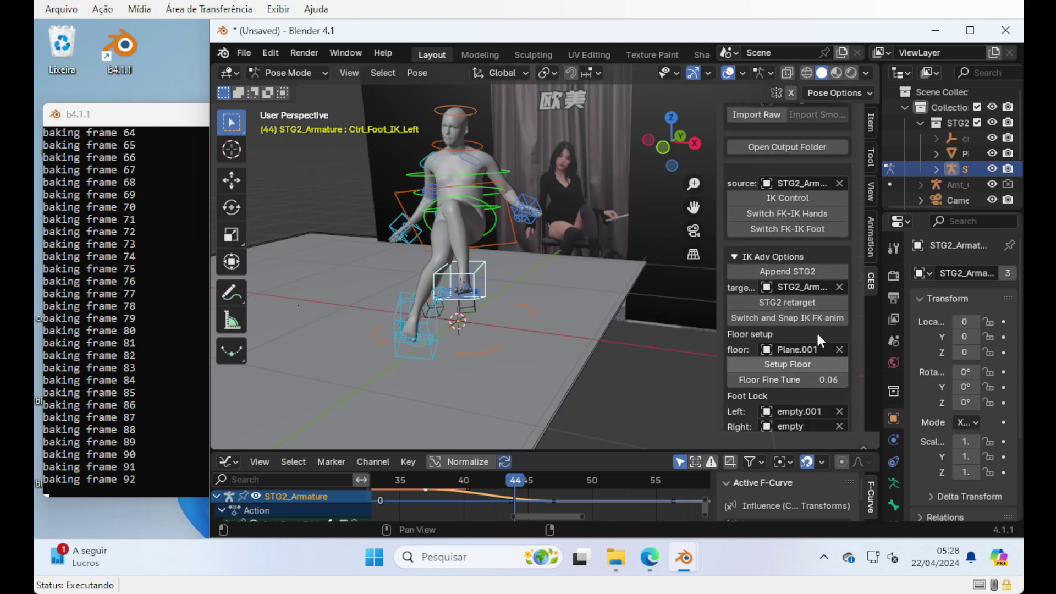
scroll(816, 339, "up", 4)
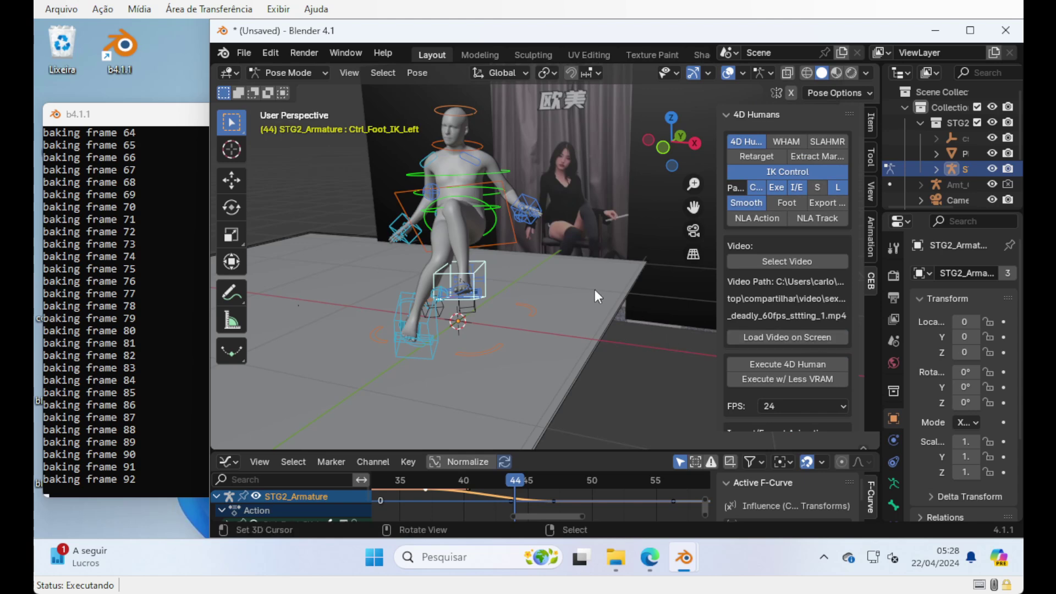
left_click(836, 145)
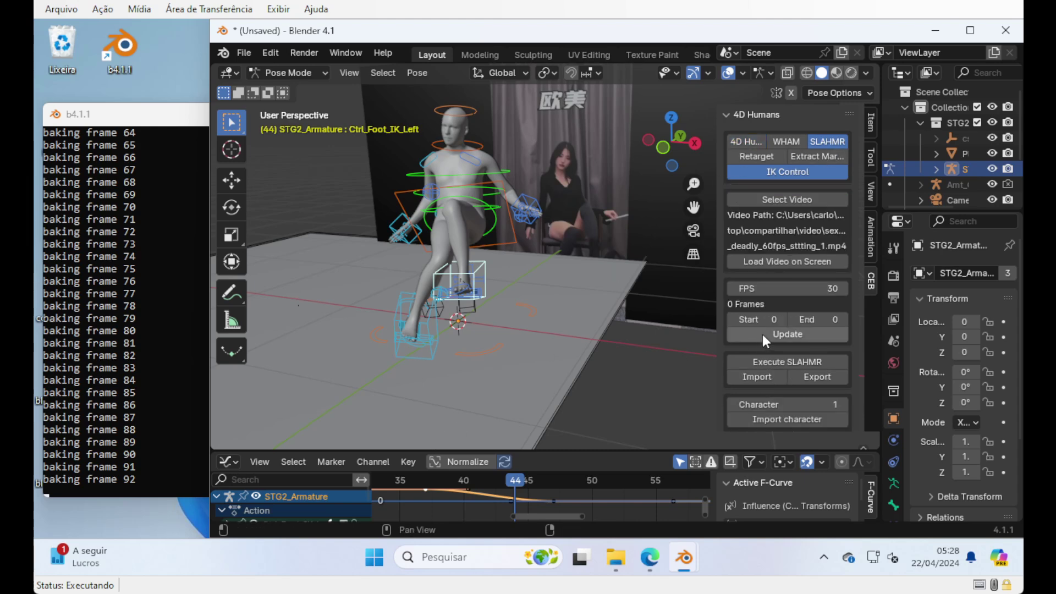
scroll(762, 334, "down", 5)
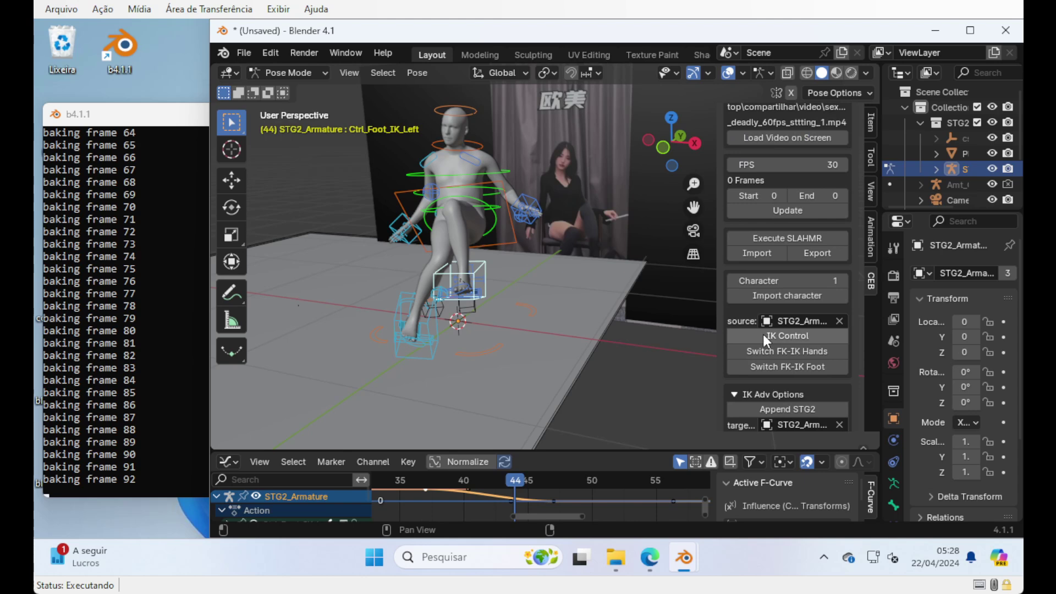
scroll(763, 334, "up", 5)
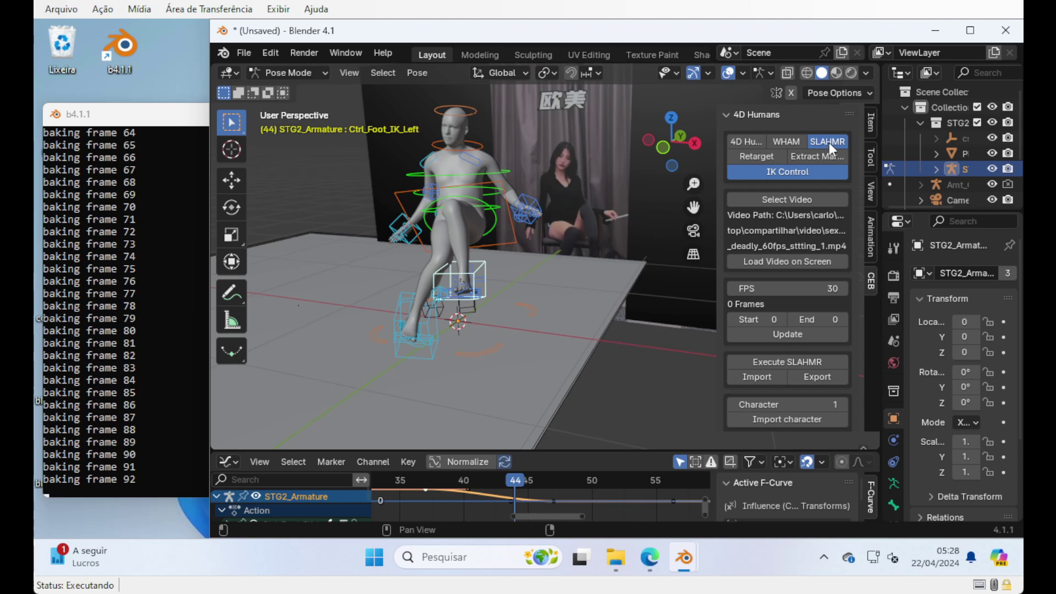
scroll(826, 289, "down", 2)
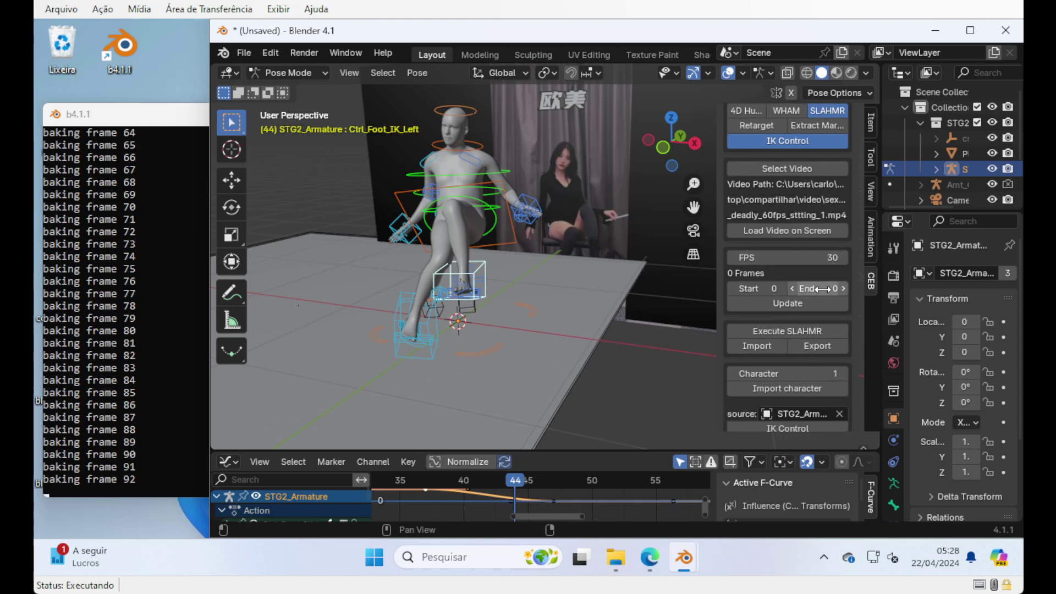
scroll(823, 290, "down", 4)
scroll(822, 289, "down", 4)
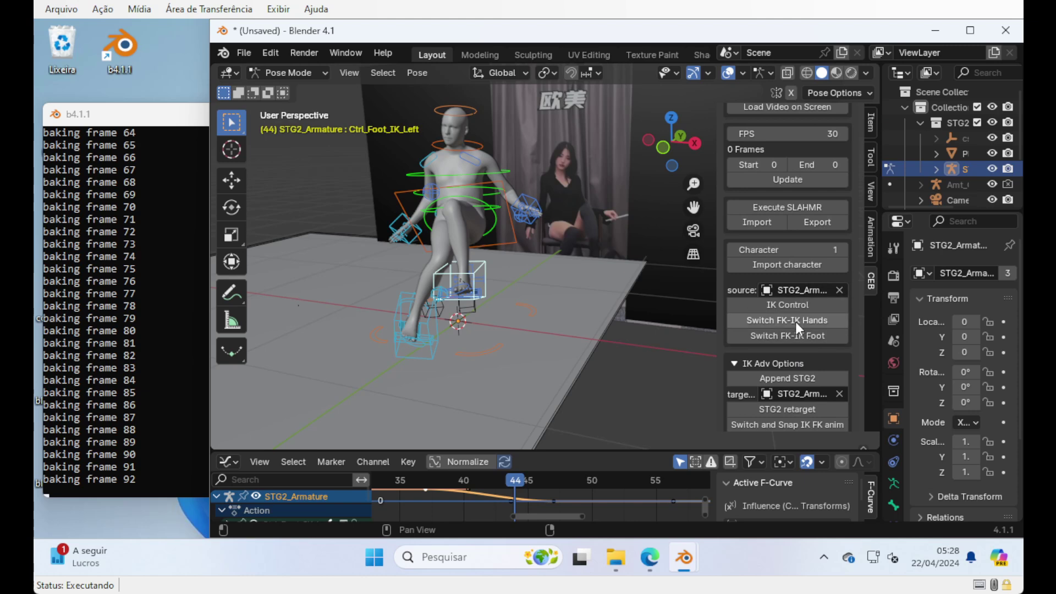
Step: Compare the SLAHMR section with IK Control hidden and shown, and leave only IK Control enabled
scroll(737, 361, "up", 8)
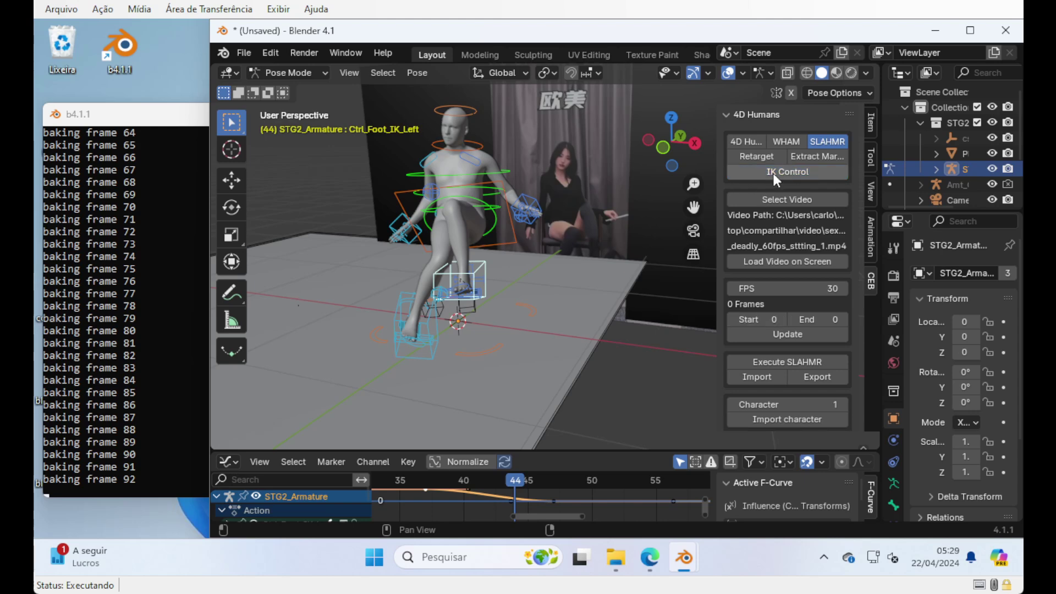
scroll(780, 387, "down", 2)
scroll(778, 385, "up", 2)
scroll(781, 275, "down", 2)
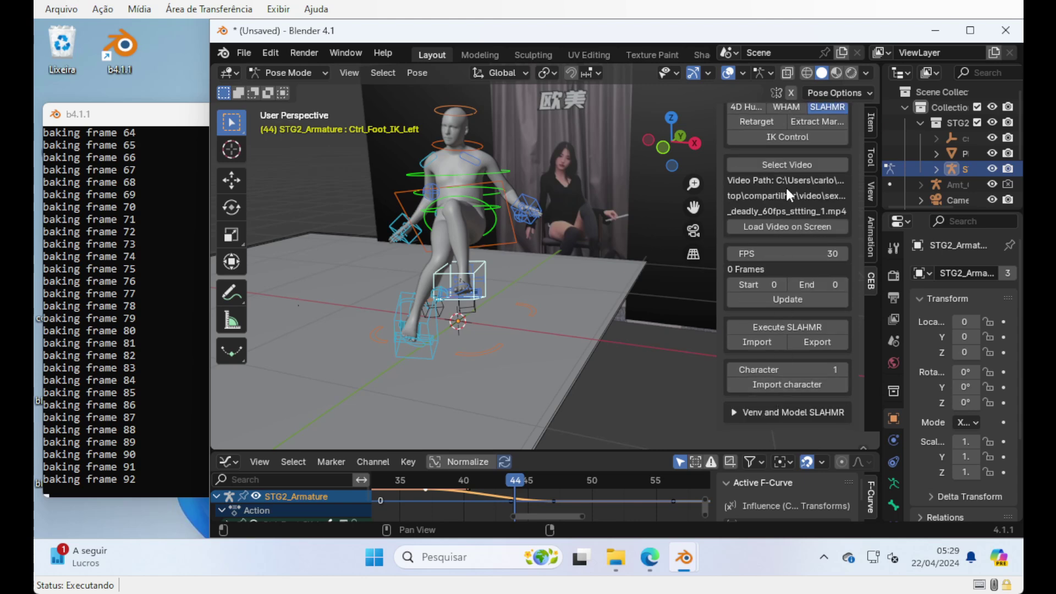
left_click(792, 138)
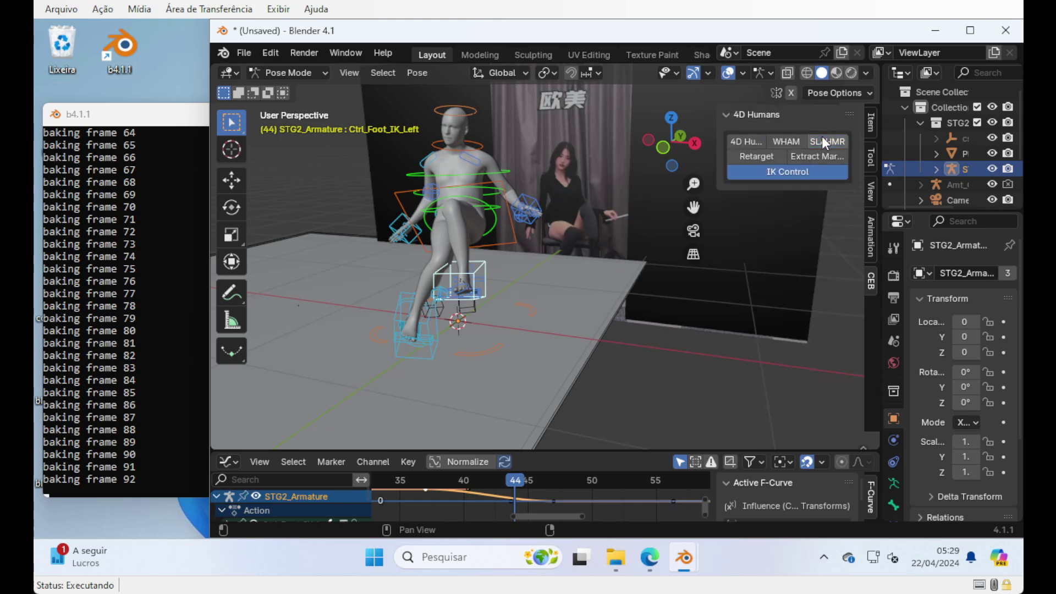
Step: Examine the WHAM section with IK Control shown and hidden, and return to IK Control alone
left_click(781, 142)
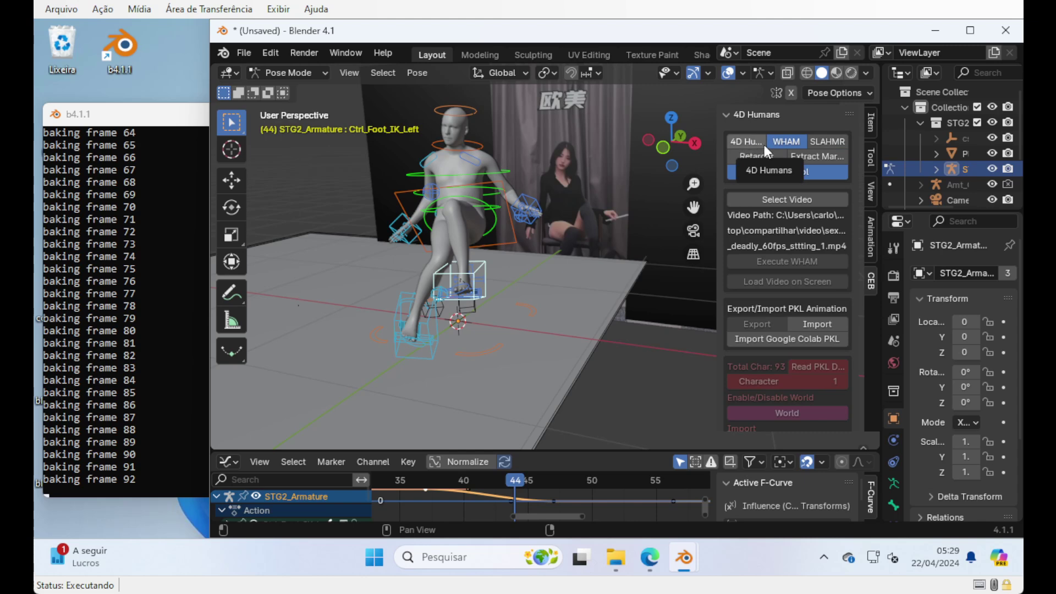
scroll(792, 302, "down", 5)
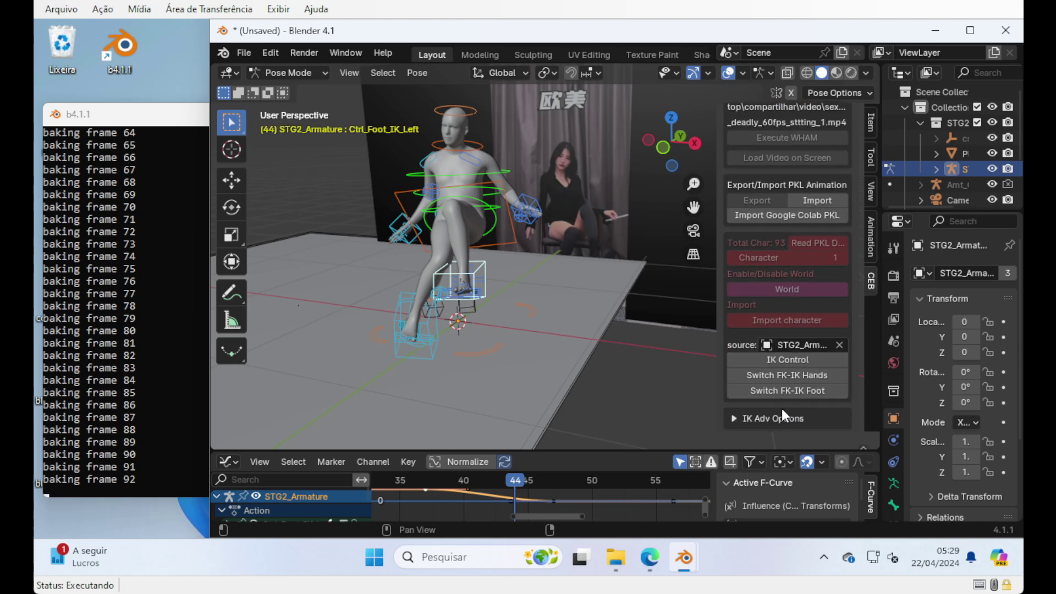
scroll(772, 244, "up", 3)
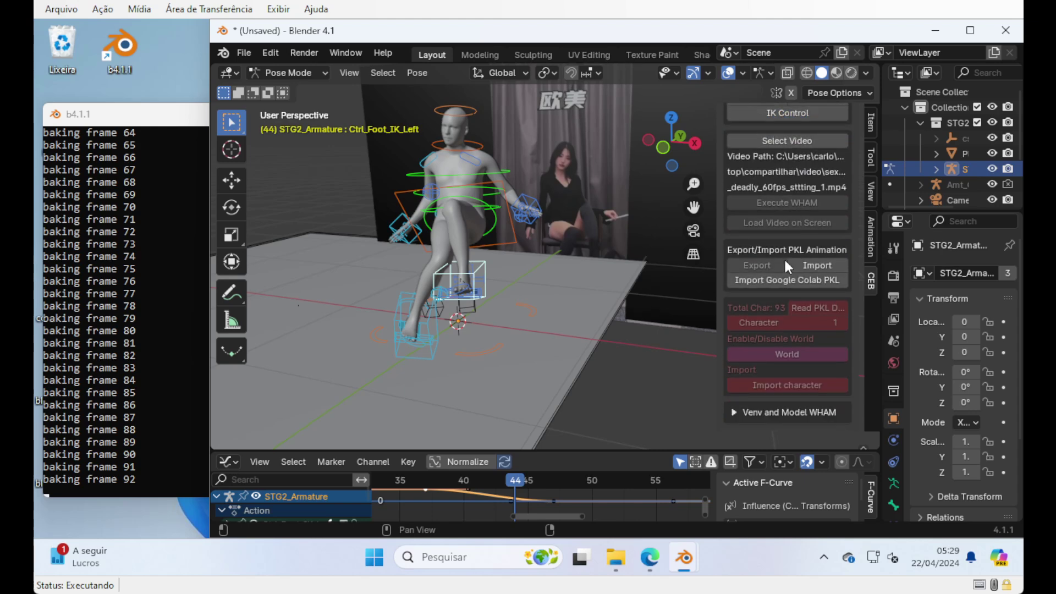
left_click(792, 265)
scroll(779, 283, "up", 5)
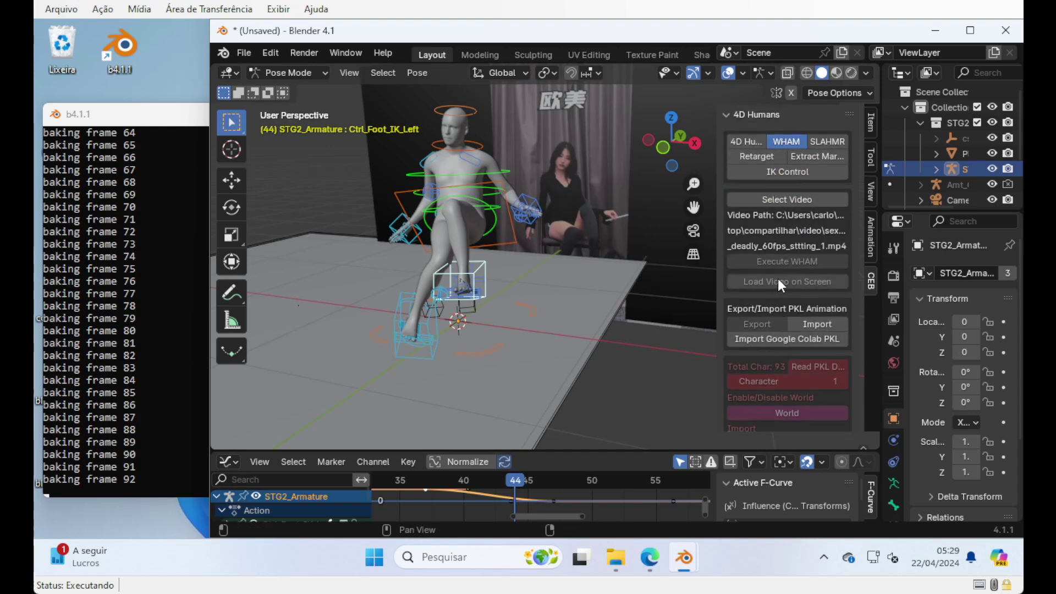
left_click(753, 142)
left_click(781, 140)
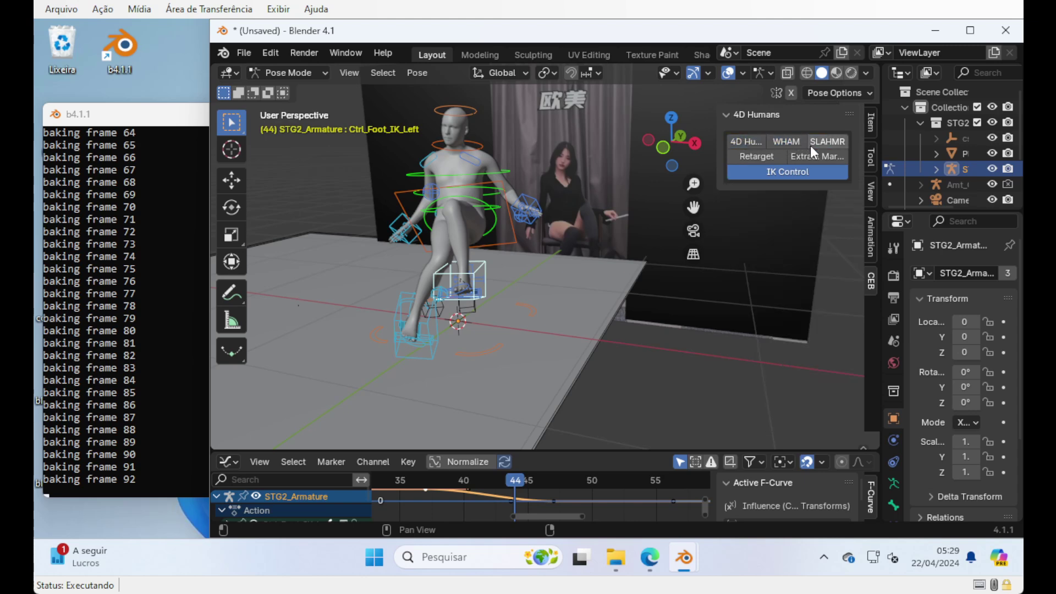
Step: Show the Extract Markers and 4D Humans sections alongside IK Control and enlarge the Graph Editor
left_click(810, 143)
left_click(807, 157)
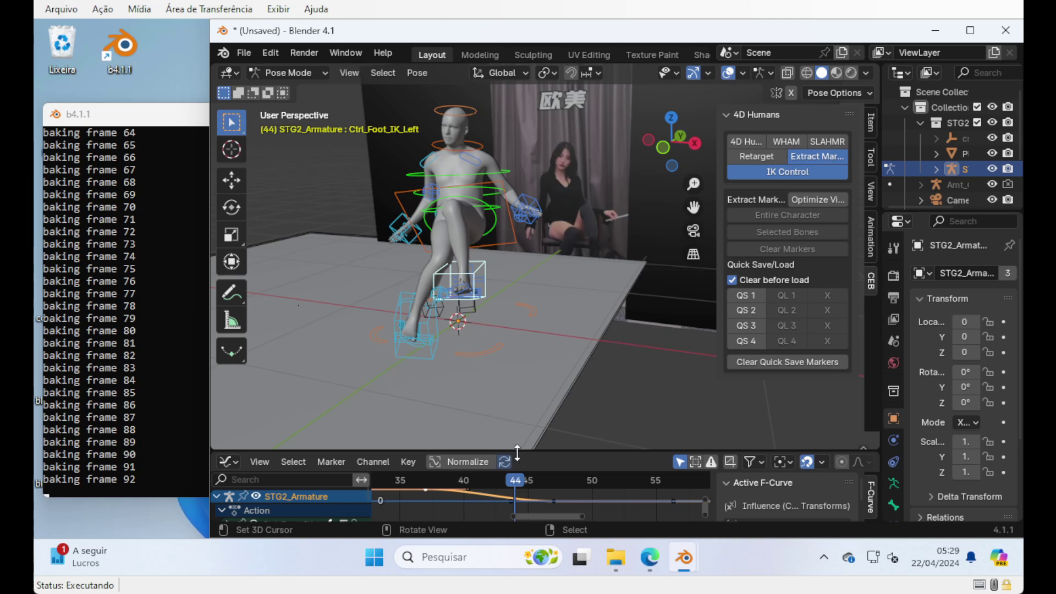
left_click_drag(515, 450, 523, 396)
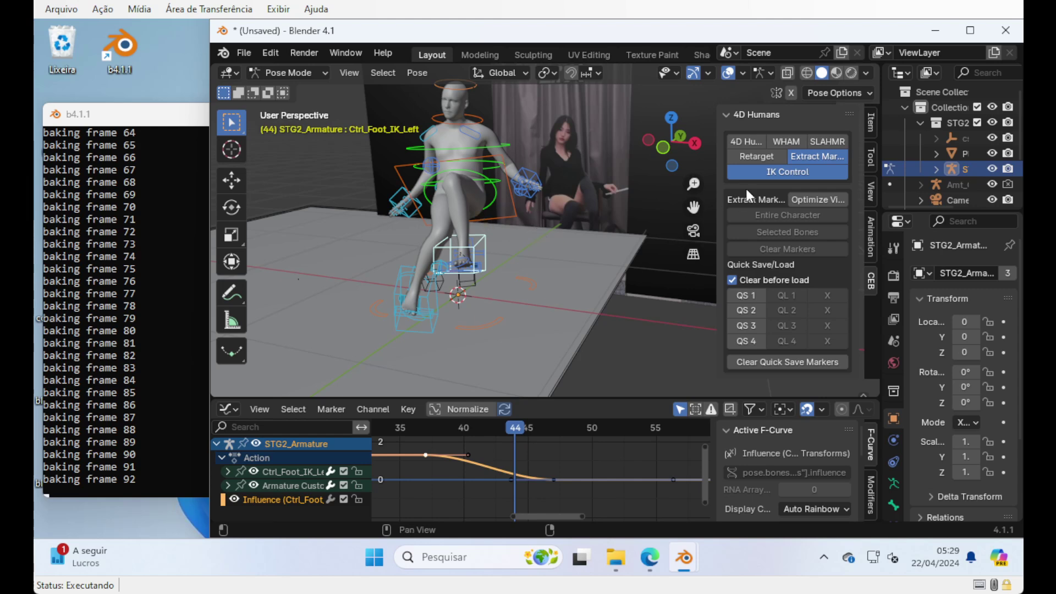
left_click(746, 142)
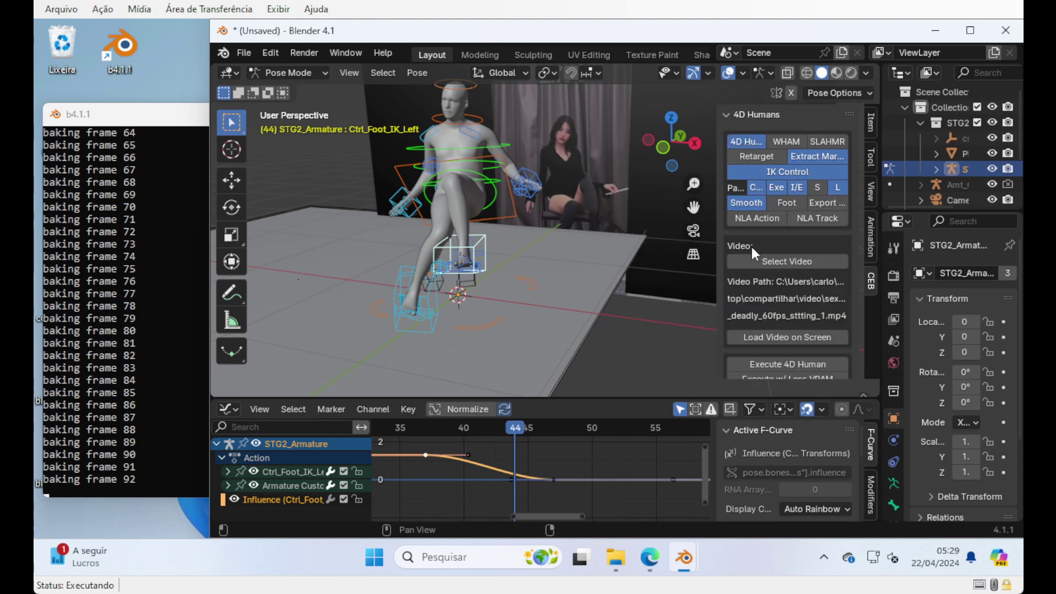
scroll(767, 261, "down", 5)
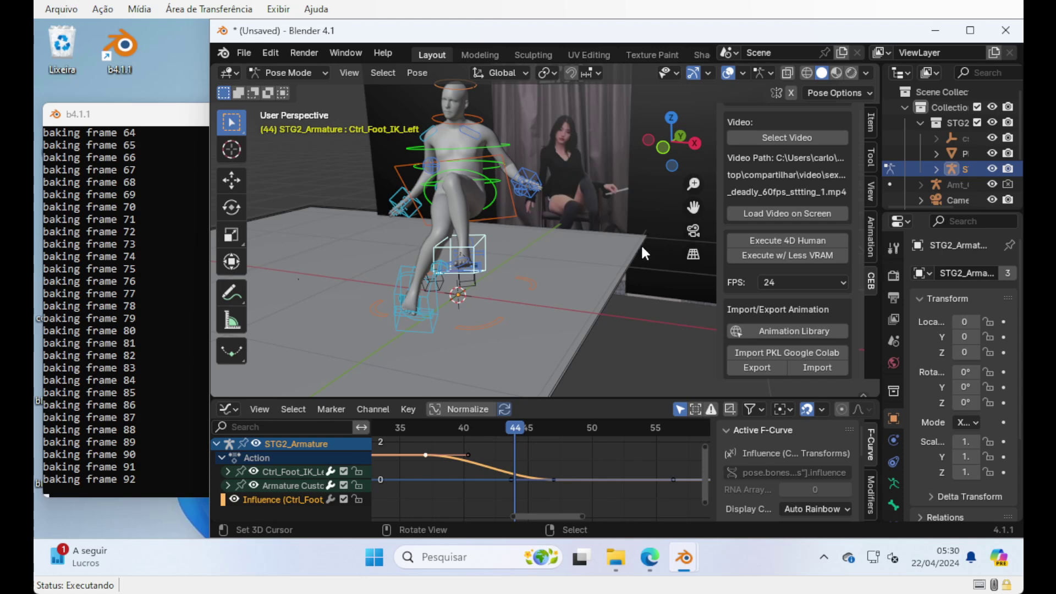
Step: Add timeline markers at frames 42, 48 and 54
middle_click_drag(562, 232, 579, 182)
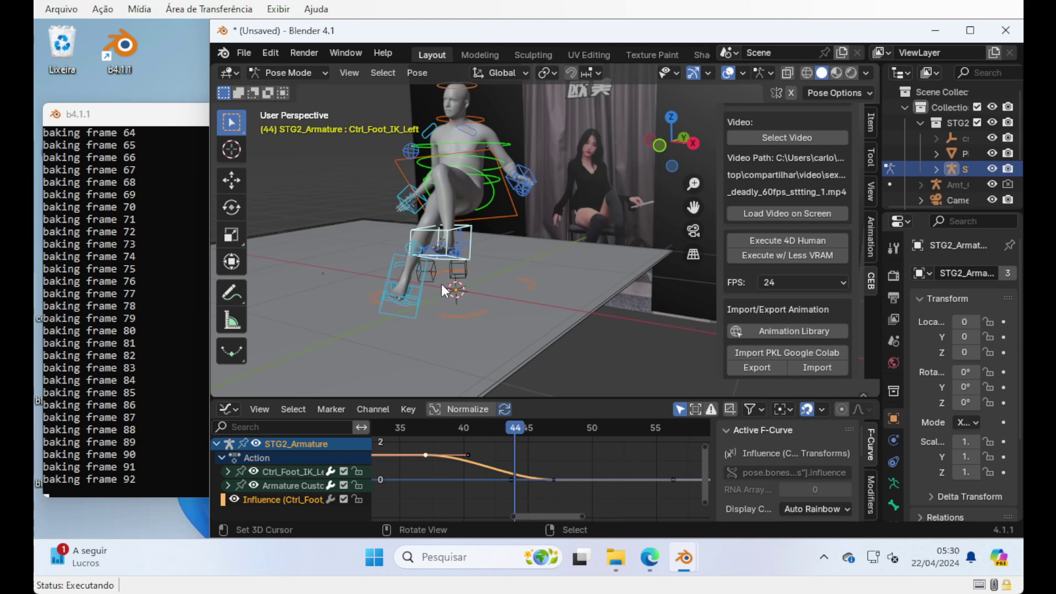
left_click_drag(515, 433, 491, 432)
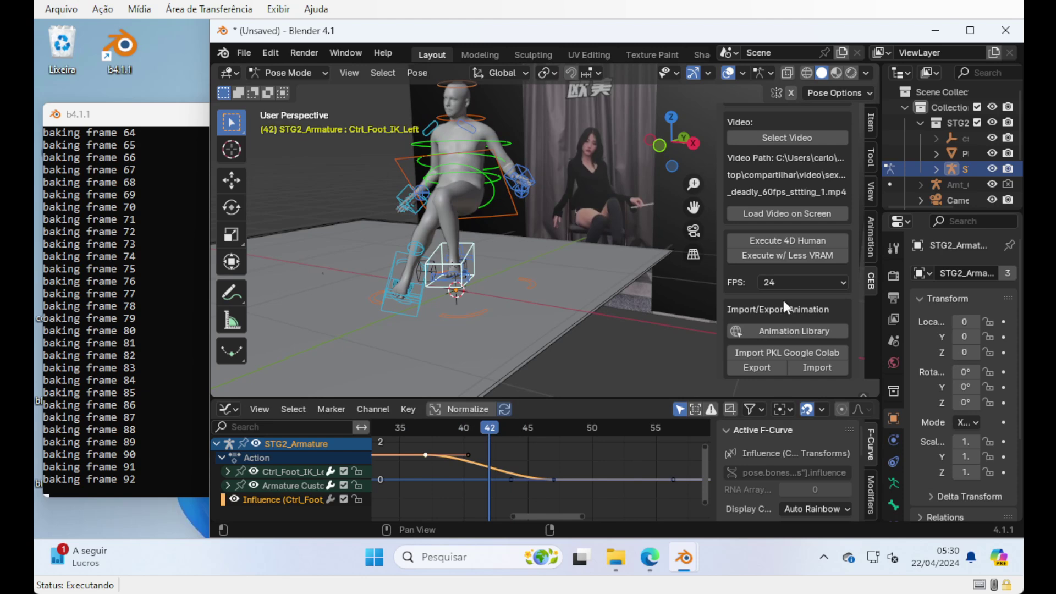
scroll(791, 140, "up", 3)
scroll(790, 141, "down", 10)
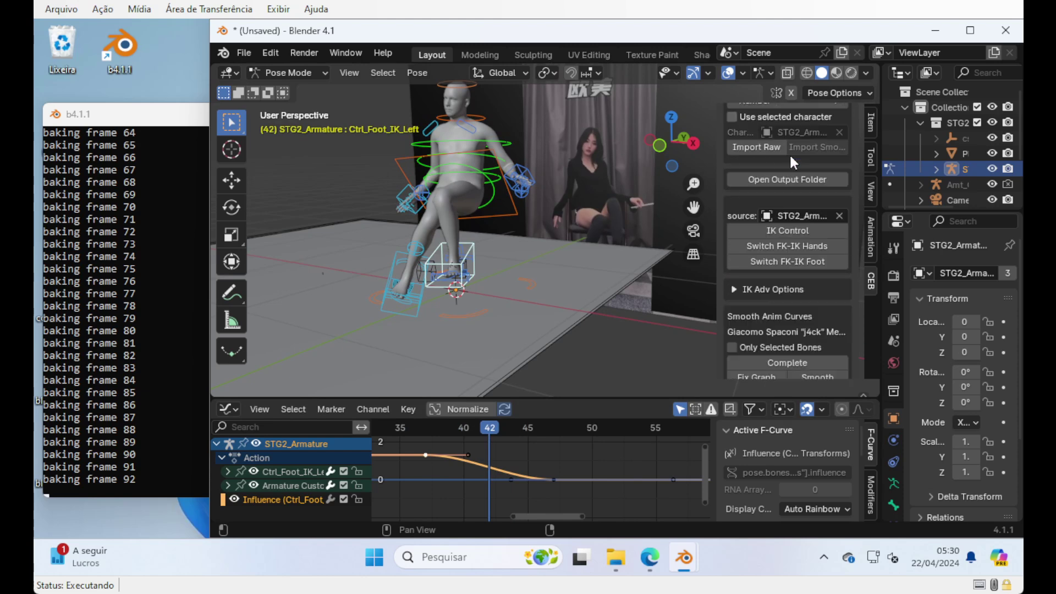
scroll(786, 194, "up", 8)
scroll(787, 193, "down", 10)
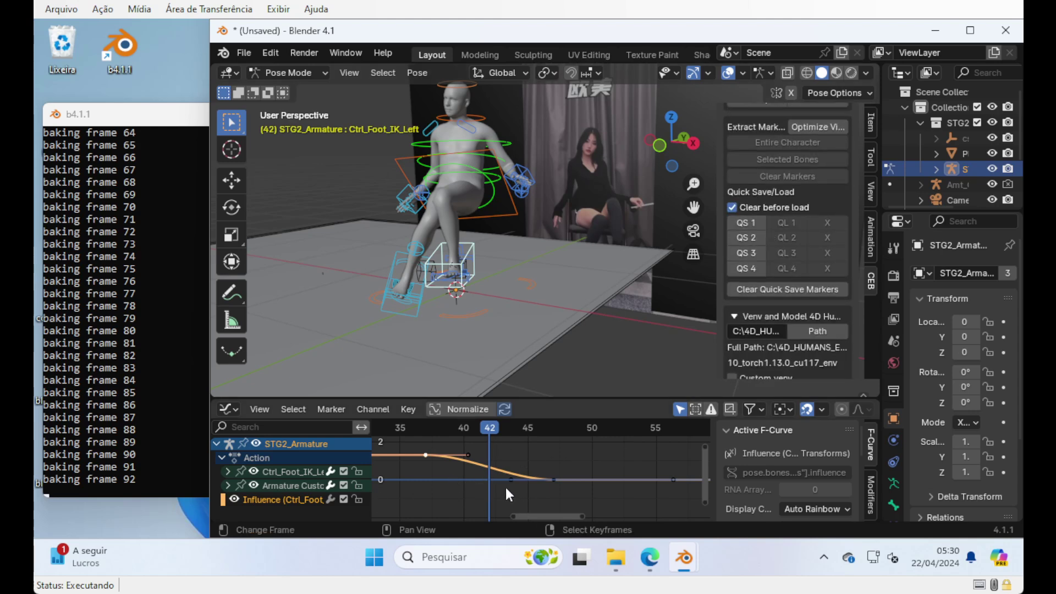
key("m")
mouse_move(486, 428)
left_mouse_down()
mouse_move(555, 429)
mouse_move(566, 459)
mouse_move(602, 427)
mouse_move(647, 432)
left_mouse_up()
key("m")
key("m")
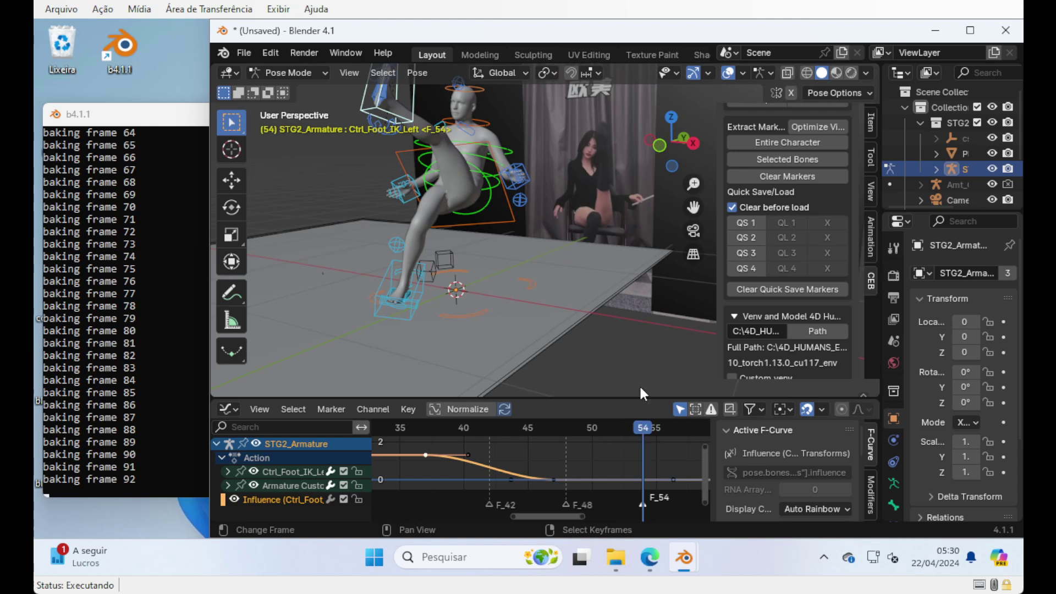
Step: Test quick-save slot 1 by saving the markers, clearing them and loading them back at frame 43
left_click(747, 220)
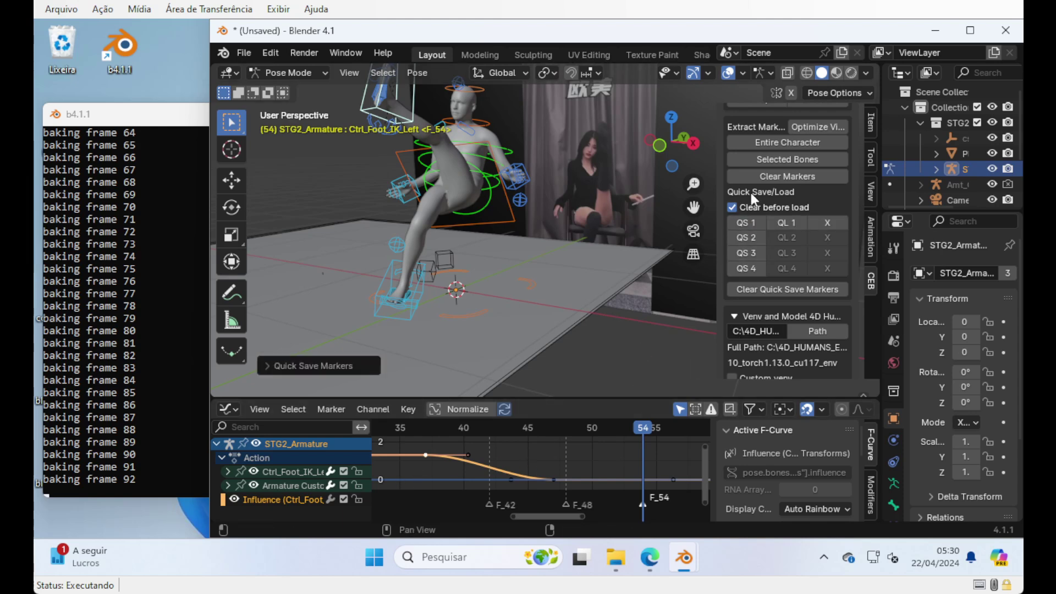
left_click(758, 178)
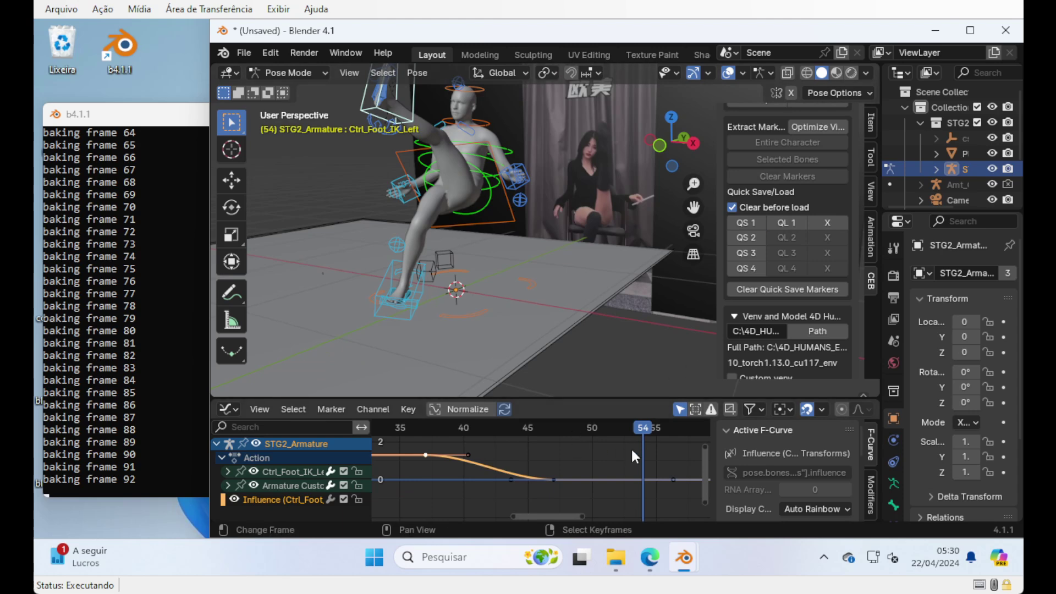
left_click_drag(644, 427, 503, 428)
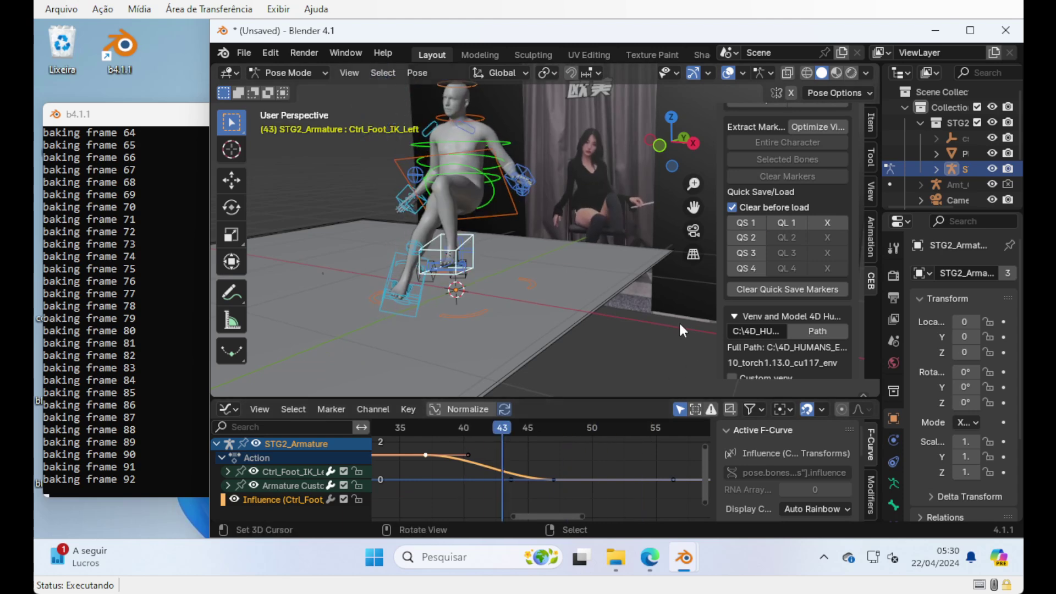
left_click(789, 222)
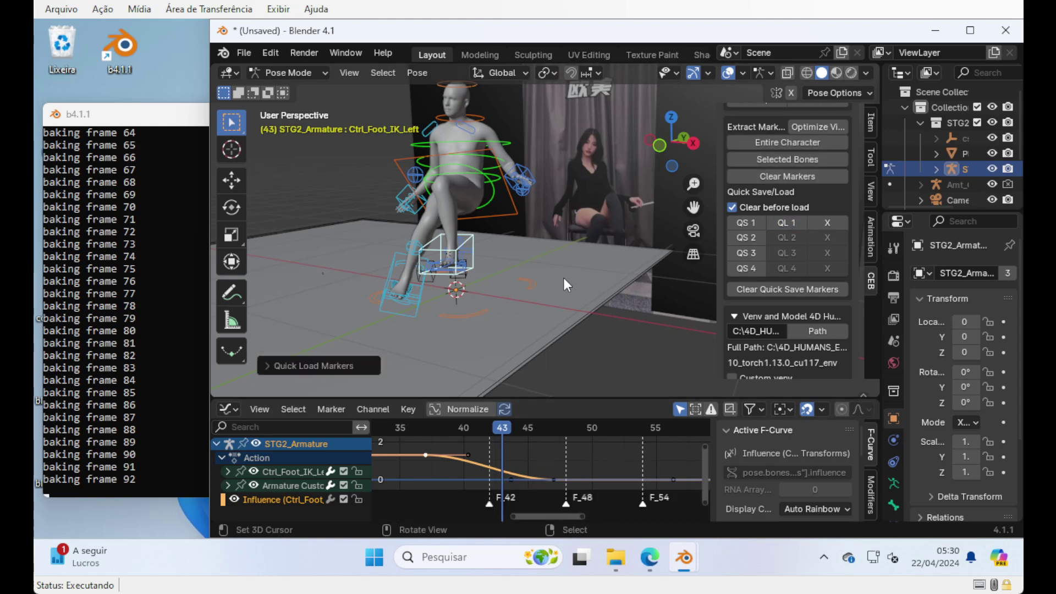
Step: Select the hips and foot controls, extract the markers for the selected bones only, and scrub to frame 41
middle_click_drag(546, 276, 523, 289)
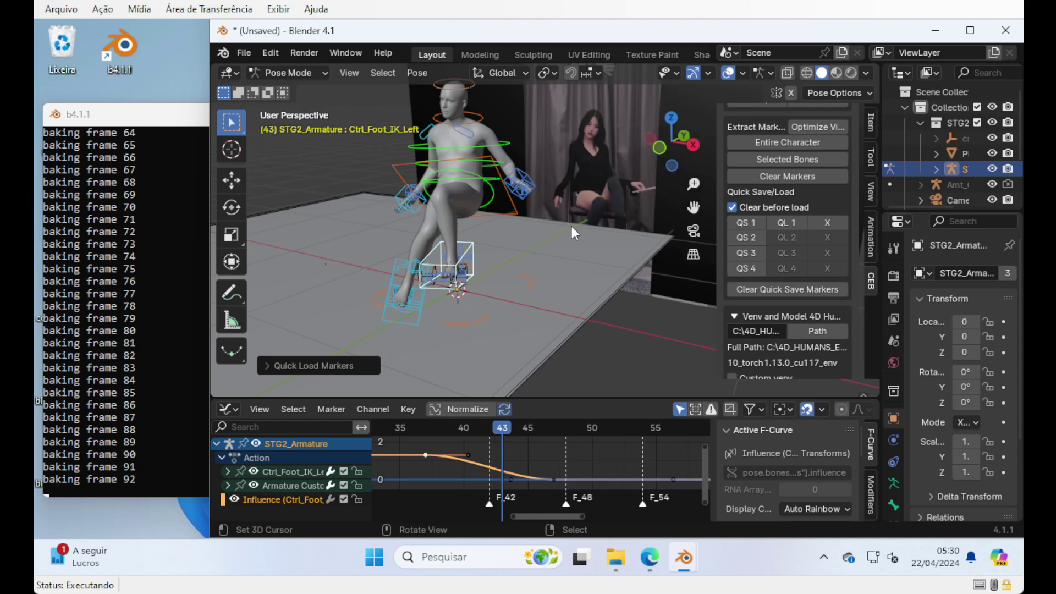
left_click(512, 214)
left_click_drag(518, 343, 327, 231)
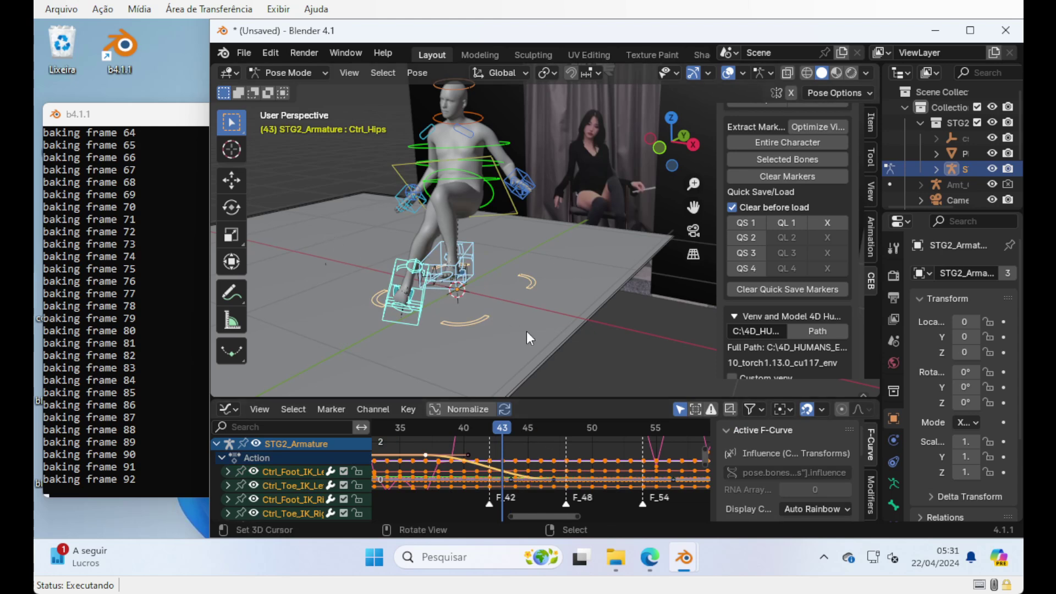
middle_click_drag(530, 316, 498, 233)
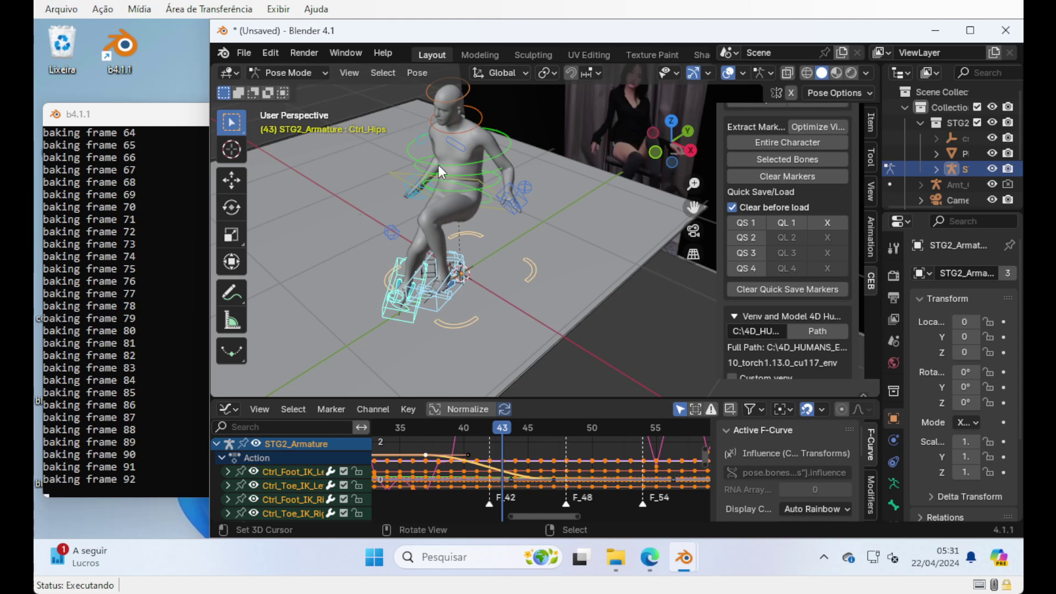
middle_click_drag(441, 189, 578, 337)
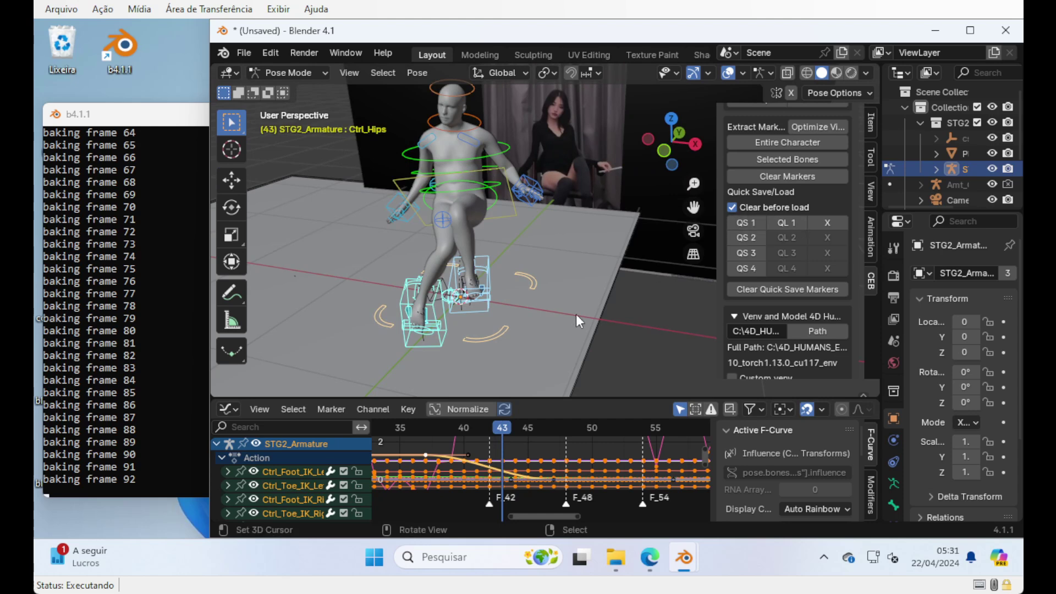
left_click(781, 159)
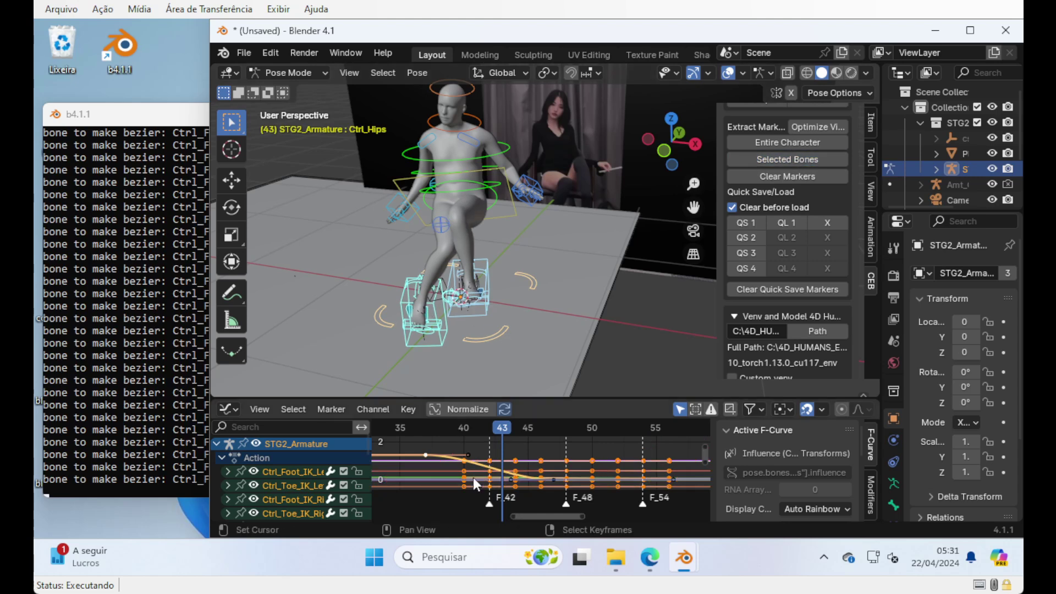
mouse_move(502, 427)
left_mouse_down()
mouse_move(452, 428)
mouse_move(481, 425)
left_mouse_up()
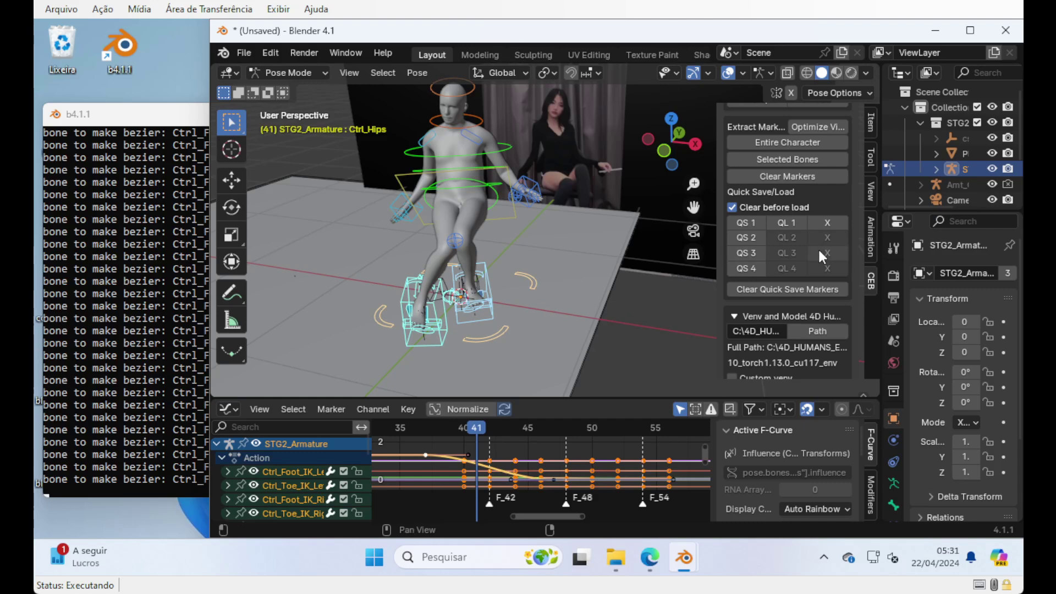
scroll(793, 250, "up", 7)
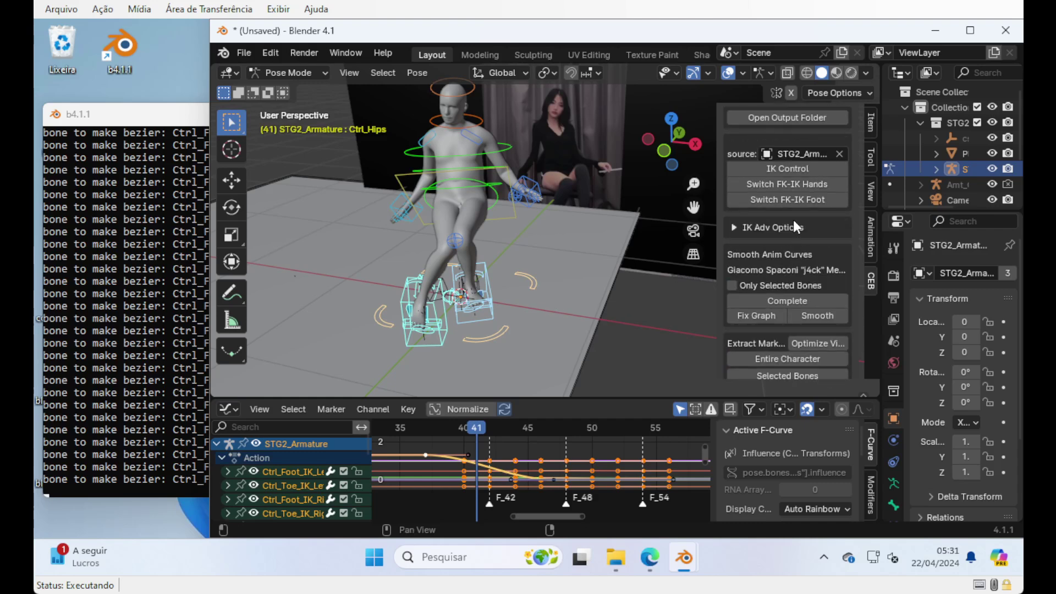